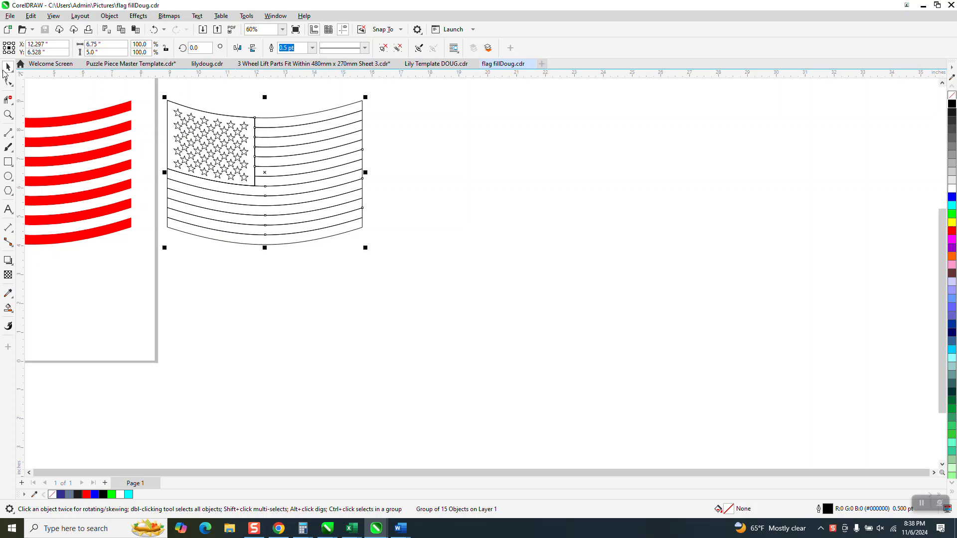
Step: Create a blue smart fill shape from the outlined flag's star field and move it 8 inches to the right
left_click(215, 87)
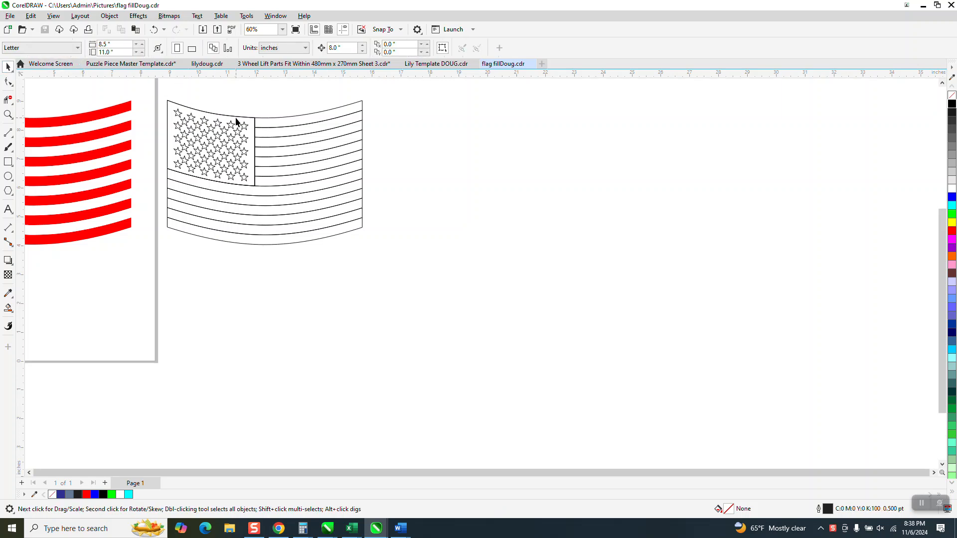
left_click(235, 119)
left_click(265, 107)
left_click(8, 308)
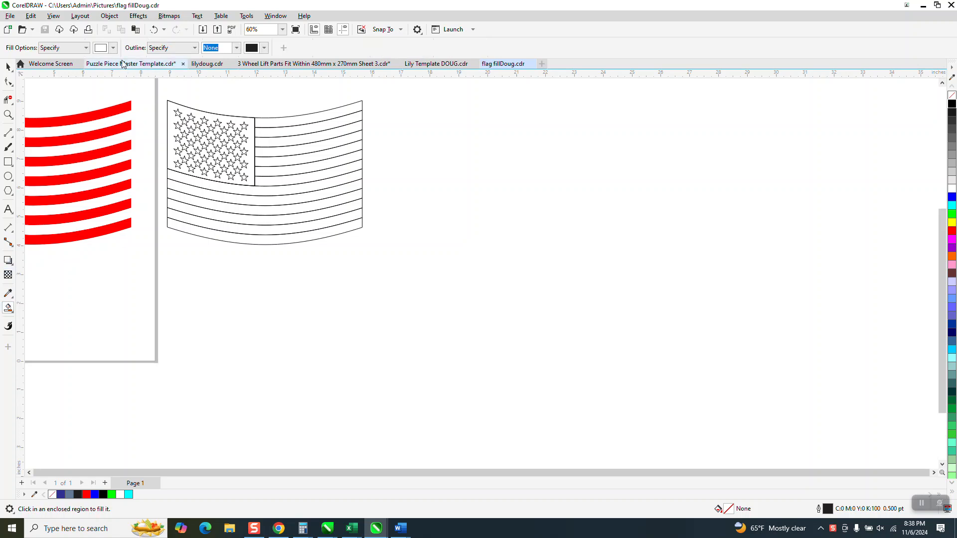
left_click(113, 48)
left_click(143, 110)
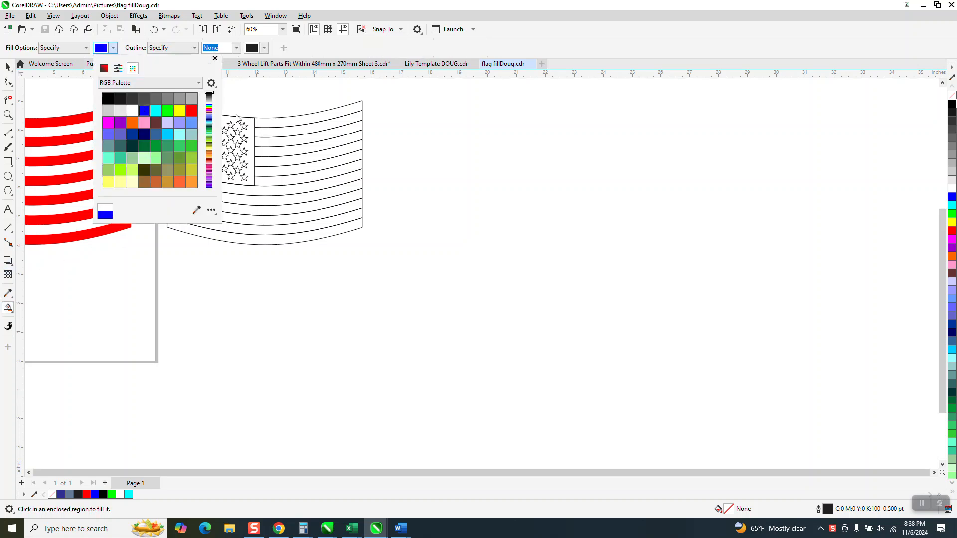
left_click(253, 125)
left_click(252, 122)
left_click_drag(251, 122, 480, 122)
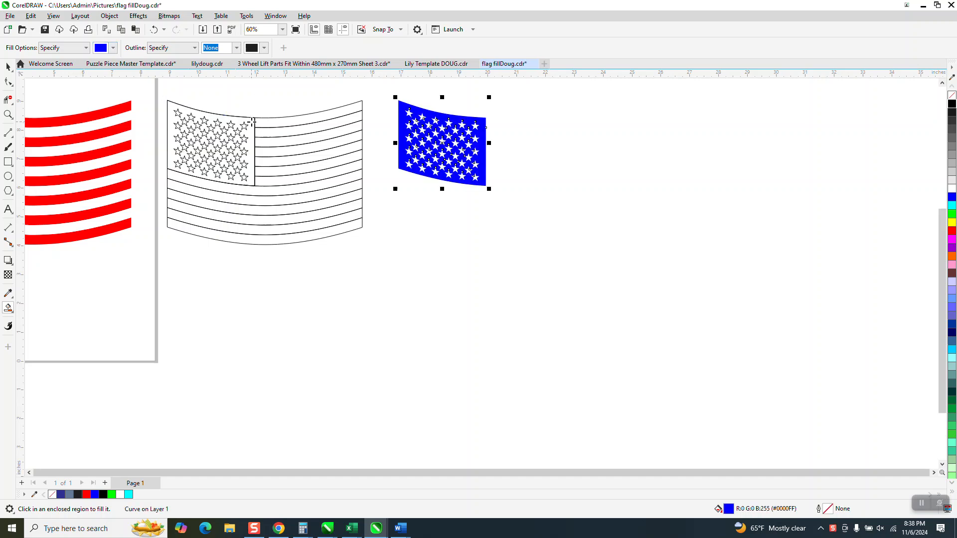
Step: Remove the fill from the copied star field and give it a black outline
left_click(952, 96)
right_click(952, 104)
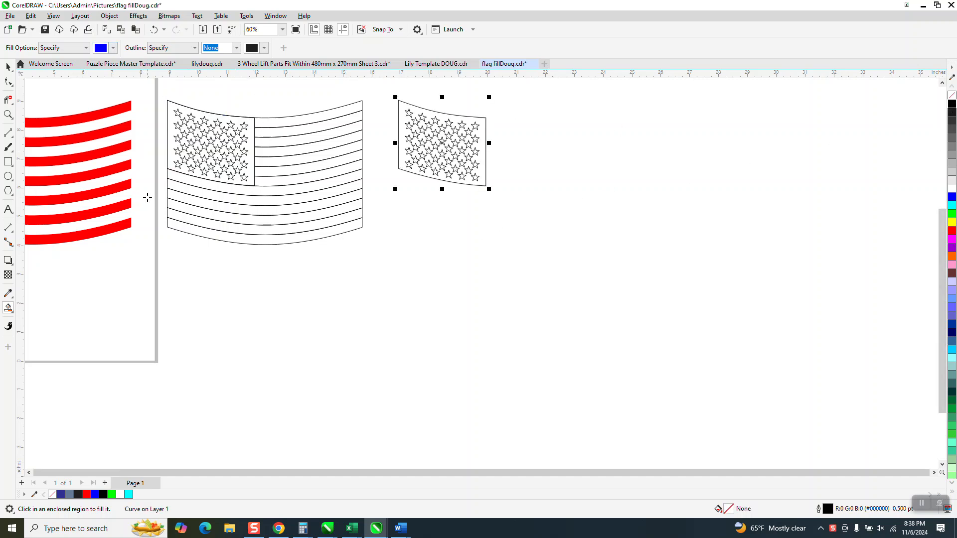
Step: Dimension the bottom stripe's vertical height near its middle and at the flag's right edge
left_click(8, 115)
left_click_drag(298, 199, 444, 285)
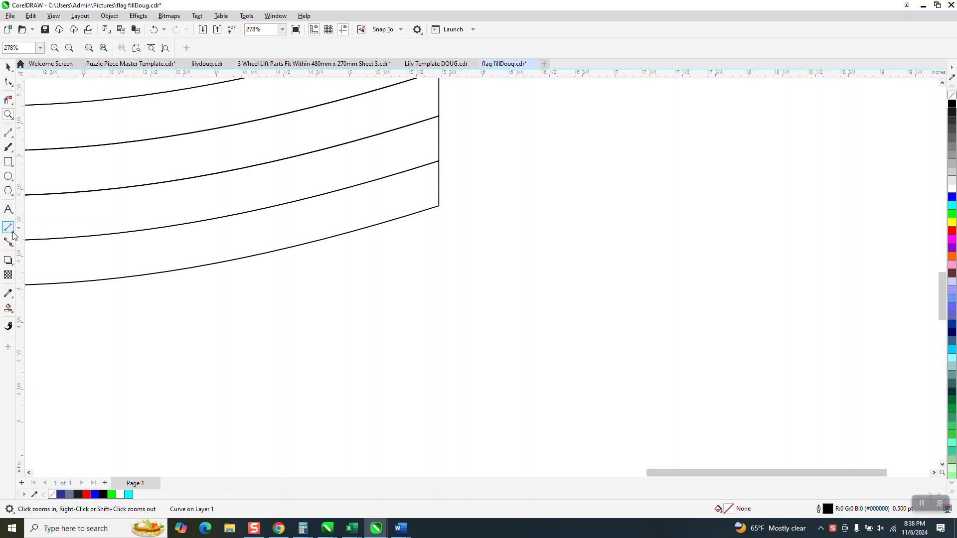
left_click(14, 236)
left_click(32, 226)
left_click_drag(180, 270, 180, 228)
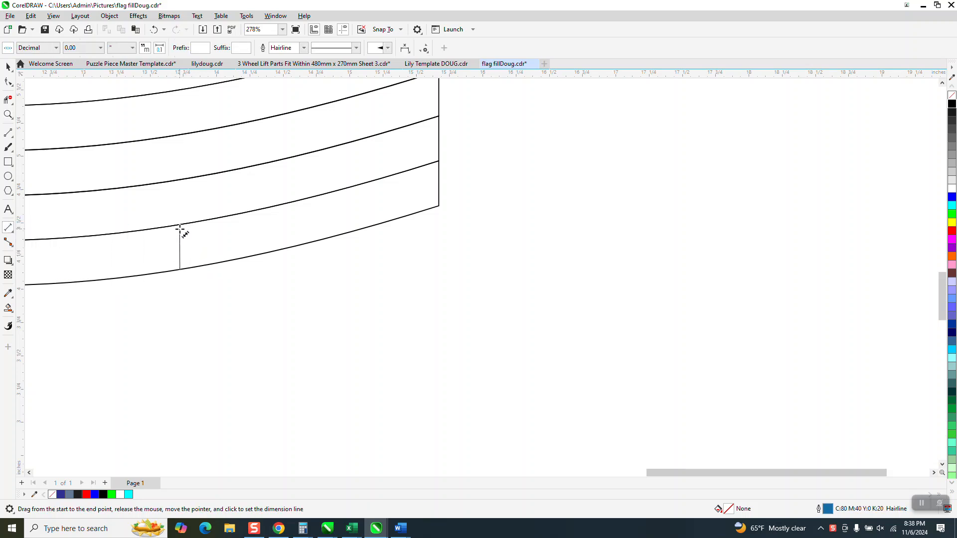
left_click(183, 228)
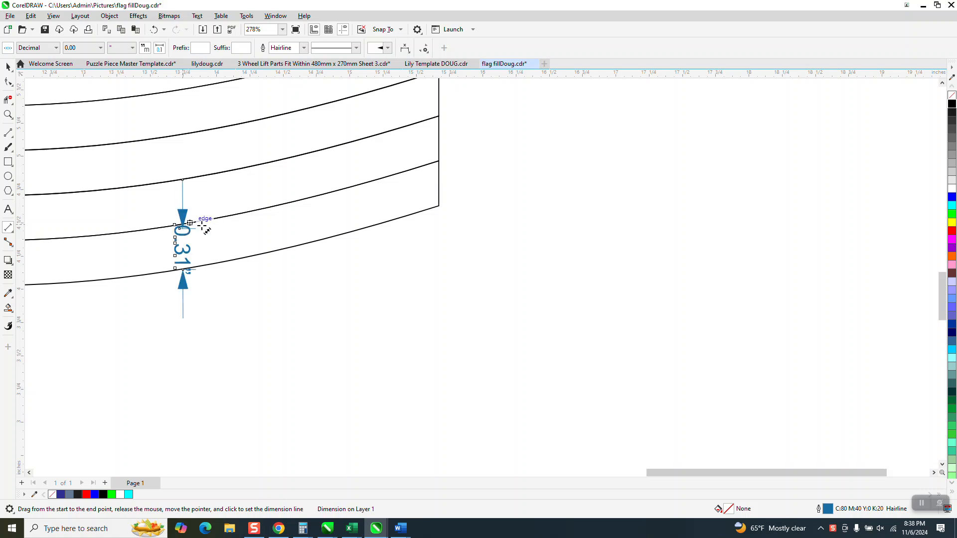
left_click_drag(439, 206, 439, 161)
left_click(440, 161)
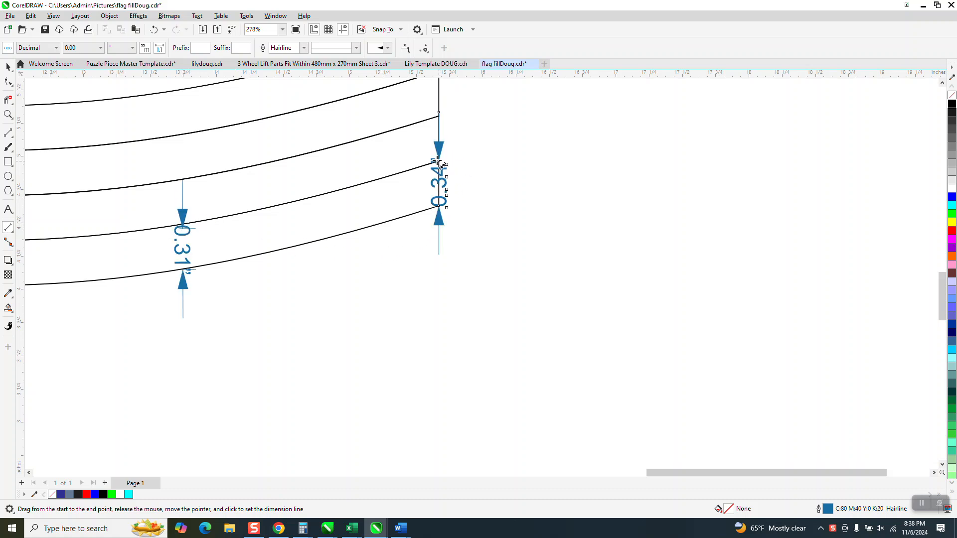
Step: Set the document's nudge distance to 0.34 inches
scroll(43, 194, "down", 1)
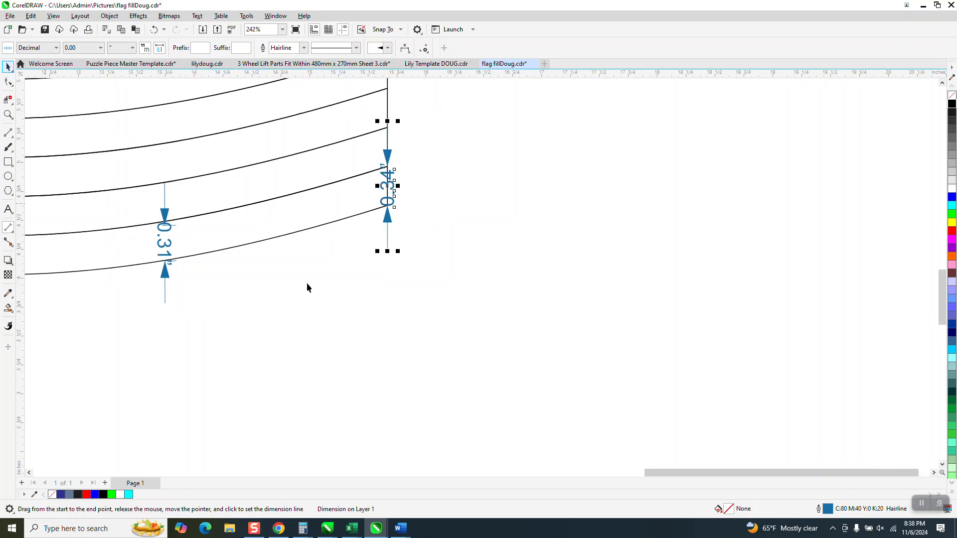
scroll(307, 270, "down", 8)
key("space")
left_click(325, 86)
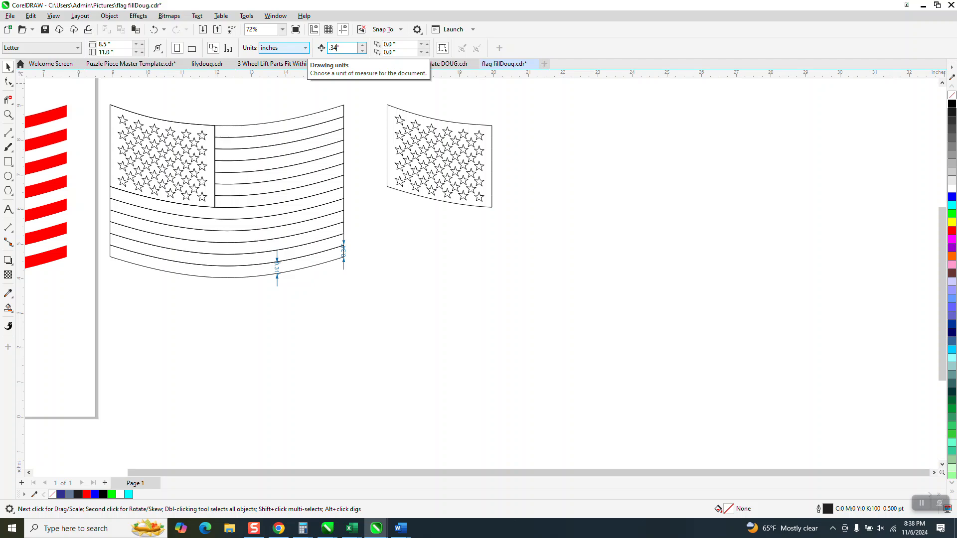
type(".34")
key("Return")
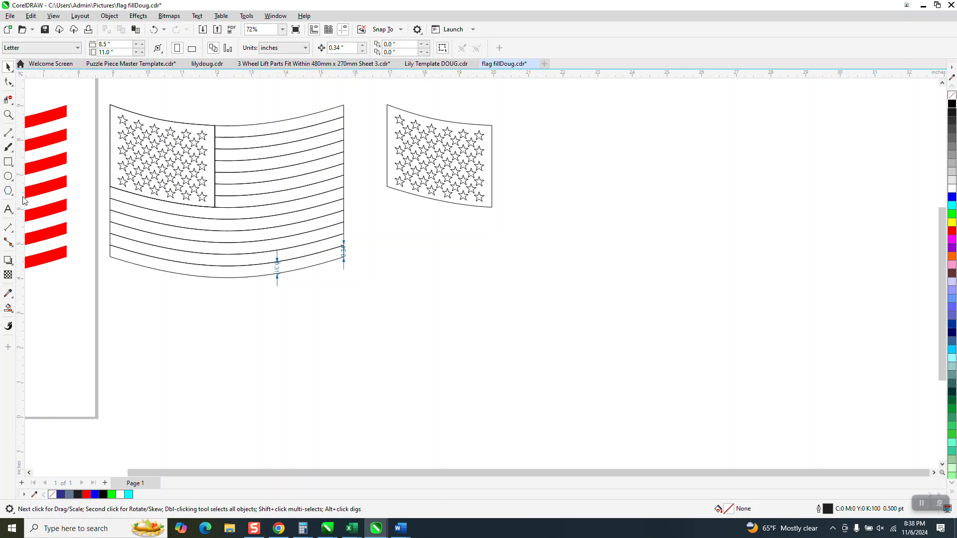
left_click(12, 140)
left_click(36, 144)
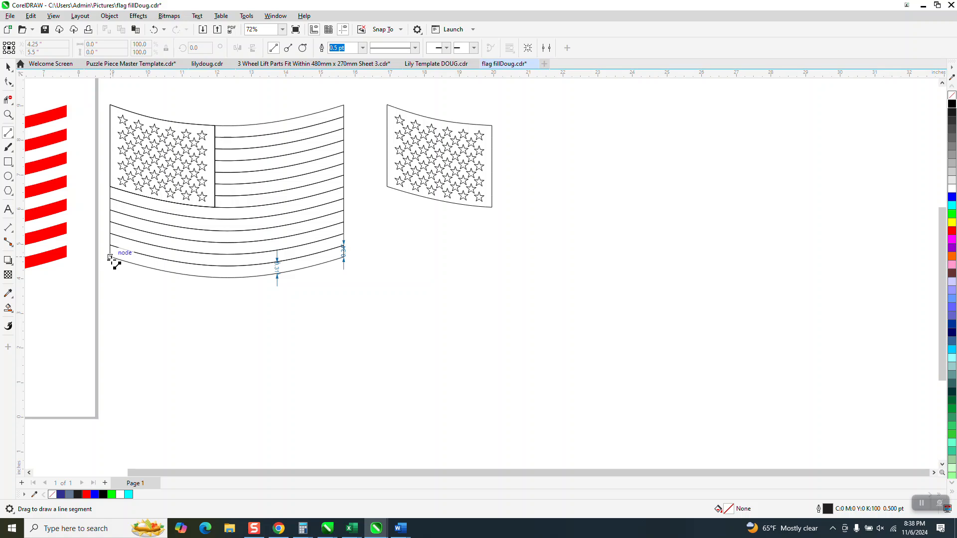
left_click_drag(110, 258, 319, 296)
key("Delete")
Step: Delete the two height dimensions from the bottom stripe
left_click(8, 66)
left_click_drag(270, 296, 238, 306)
key("Delete")
Step: Draw a three-point curve about 6.75 inches wide along the outlined flag's bottom edge, from corner to corner through the edge's midpoint
left_click(8, 114)
left_click(227, 249)
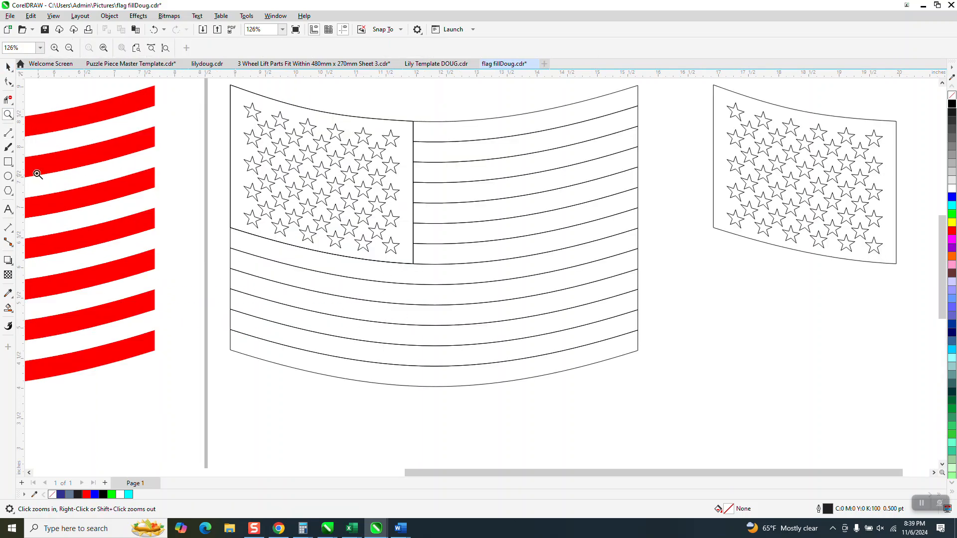
left_click(8, 132)
left_click(37, 199)
left_click_drag(231, 351, 638, 351)
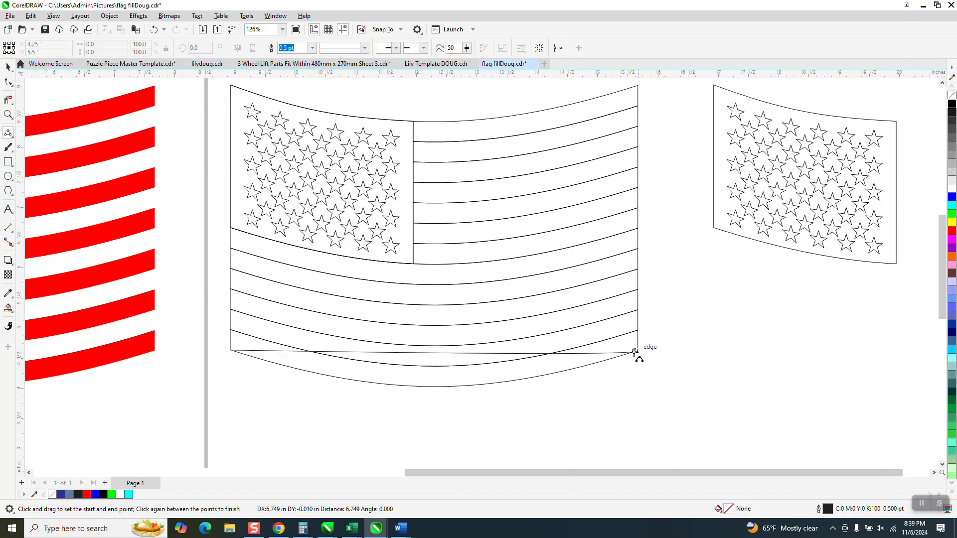
left_click(436, 387)
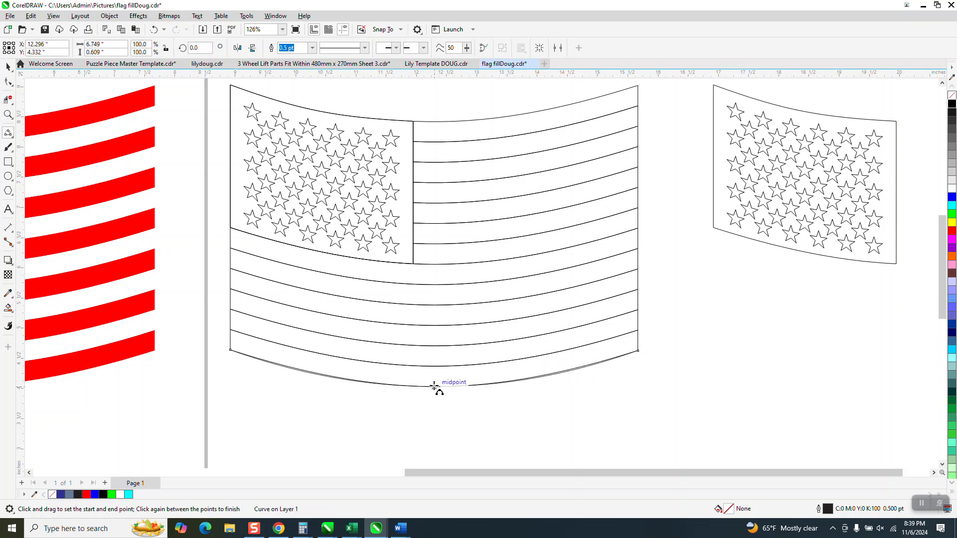
scroll(367, 379, "down", 3)
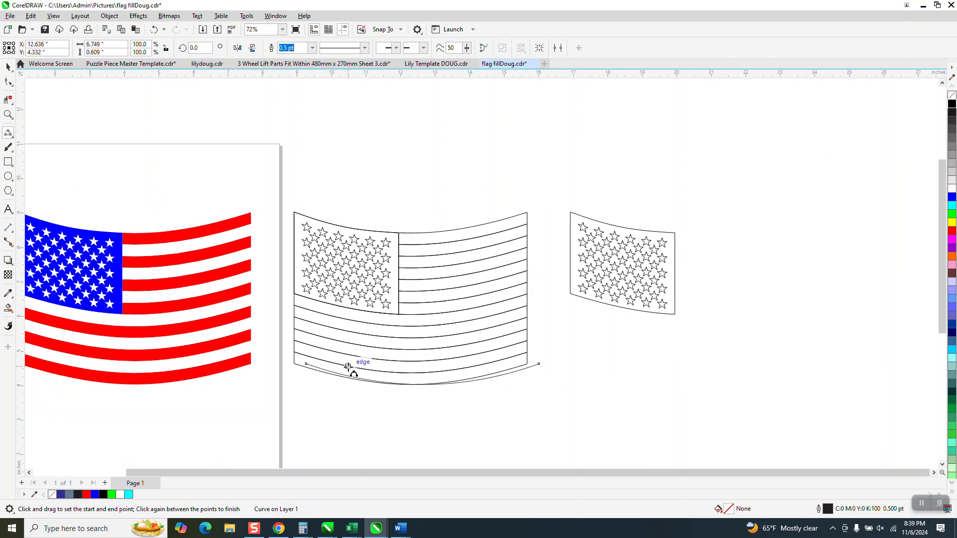
key("Left")
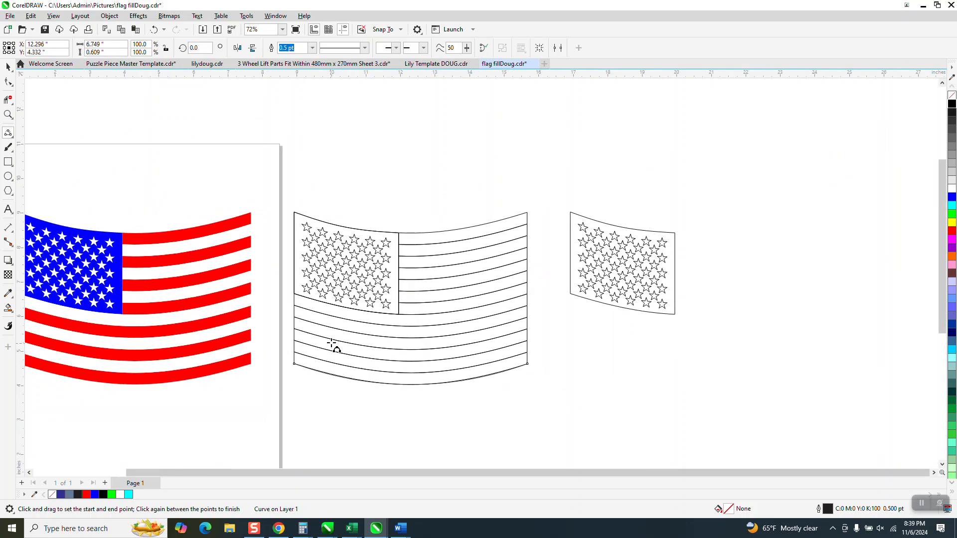
left_click(9, 67)
mouse_move(347, 131)
left_mouse_down()
mouse_move(347, 62)
mouse_move(347, 98)
left_mouse_up()
left_click(347, 103)
key("Delete")
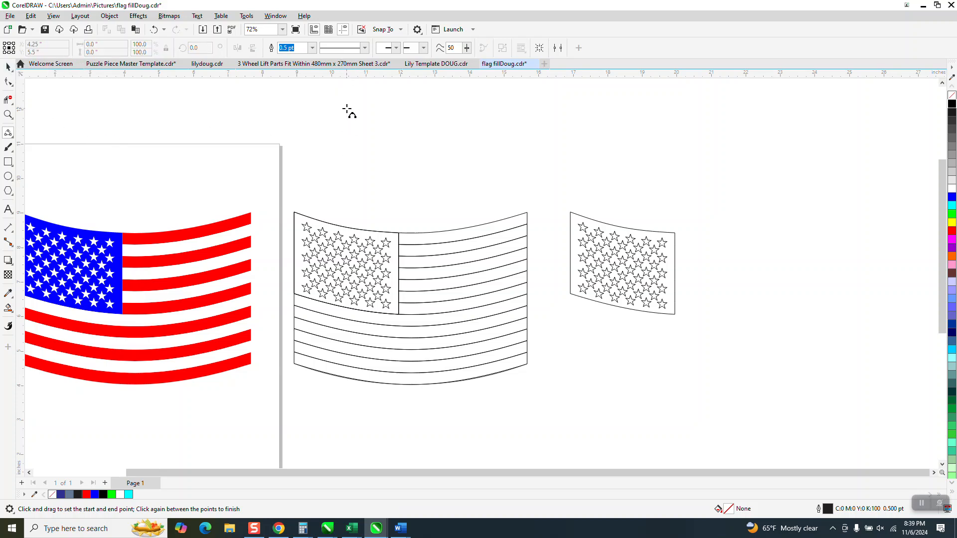
Step: Set the nudge distance to 8 inches and move the new bottom curve right by that amount
left_click(8, 68)
left_click(335, 48)
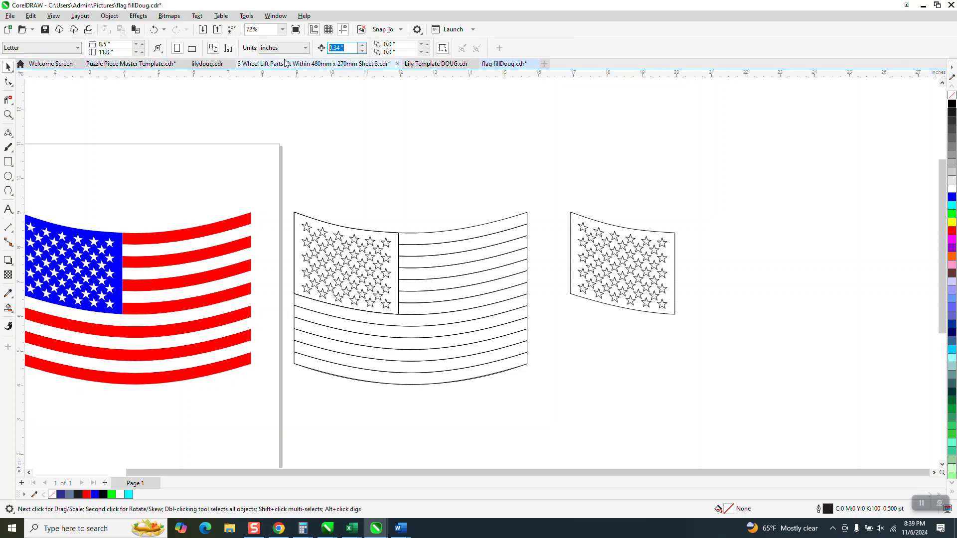
type("8")
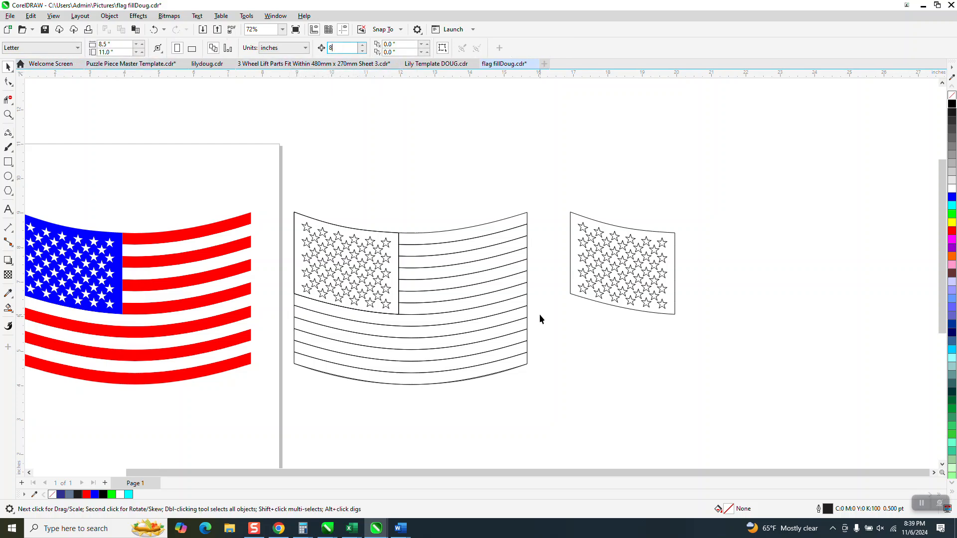
left_click(503, 372)
key("Right")
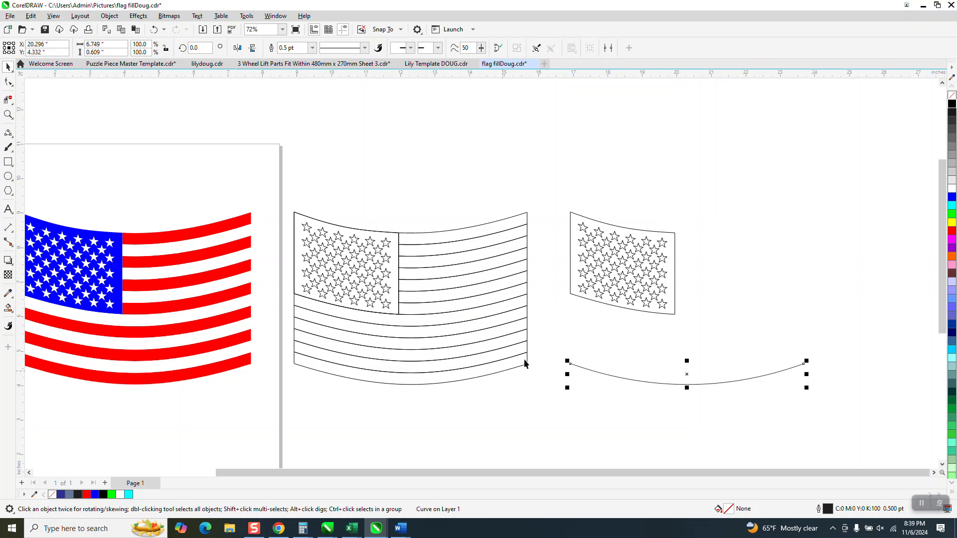
Step: Set the nudge distance to 0.34 inches and duplicate the bottom curve upward thirteen times at that spacing
left_click(381, 145)
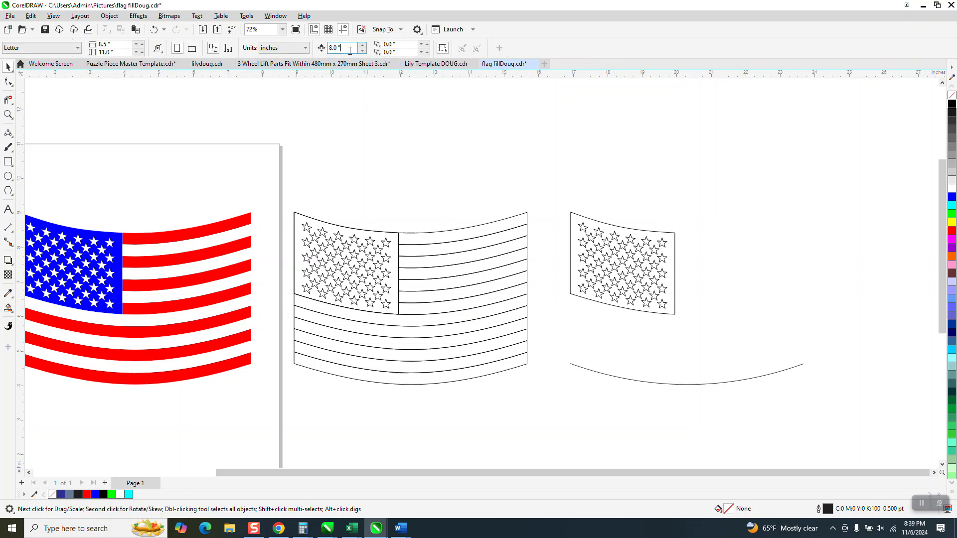
key("BackSpace")
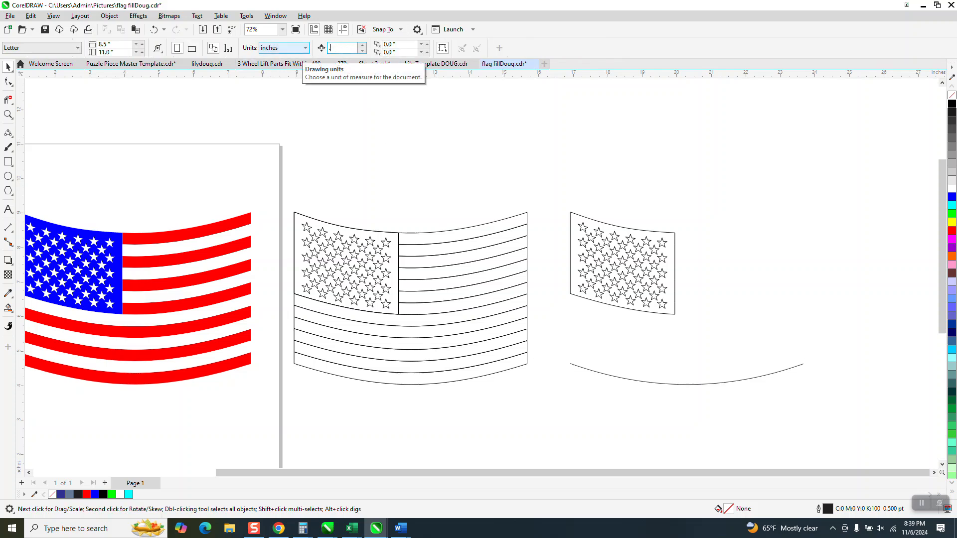
type(".34")
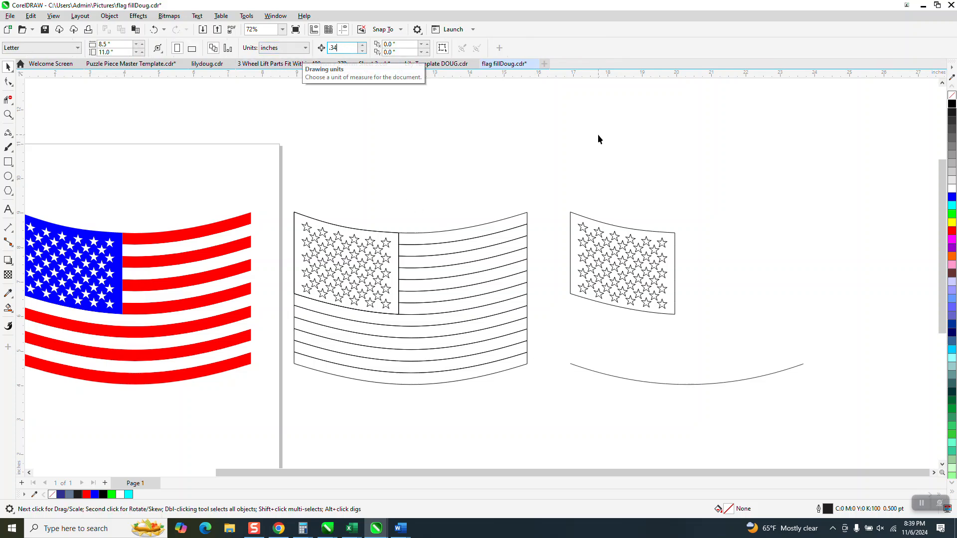
left_click(741, 378)
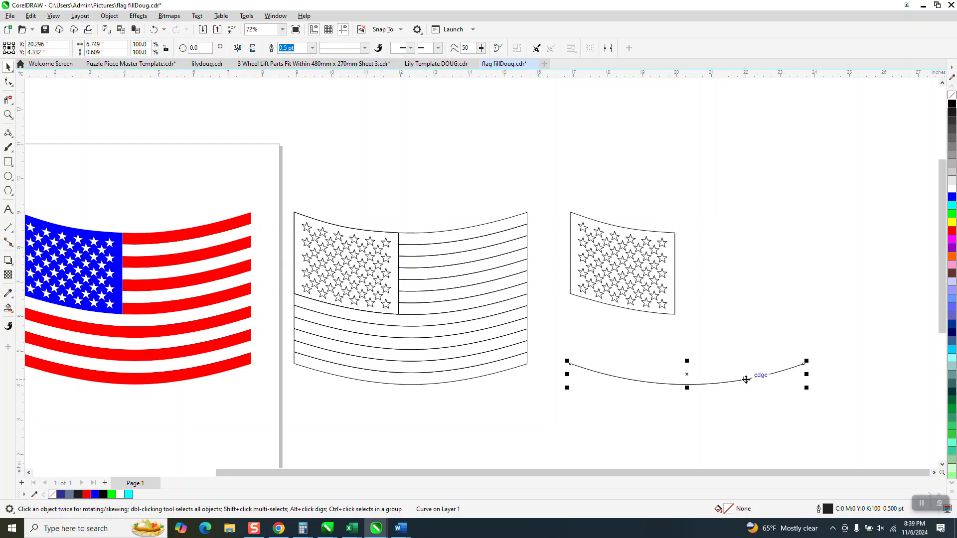
key("plus")
key("Up")
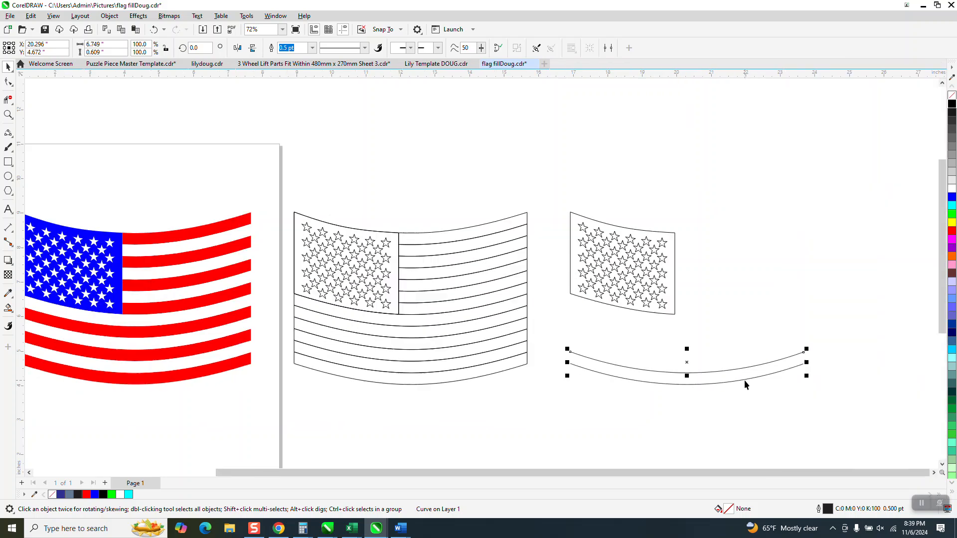
key("plus")
key("Up")
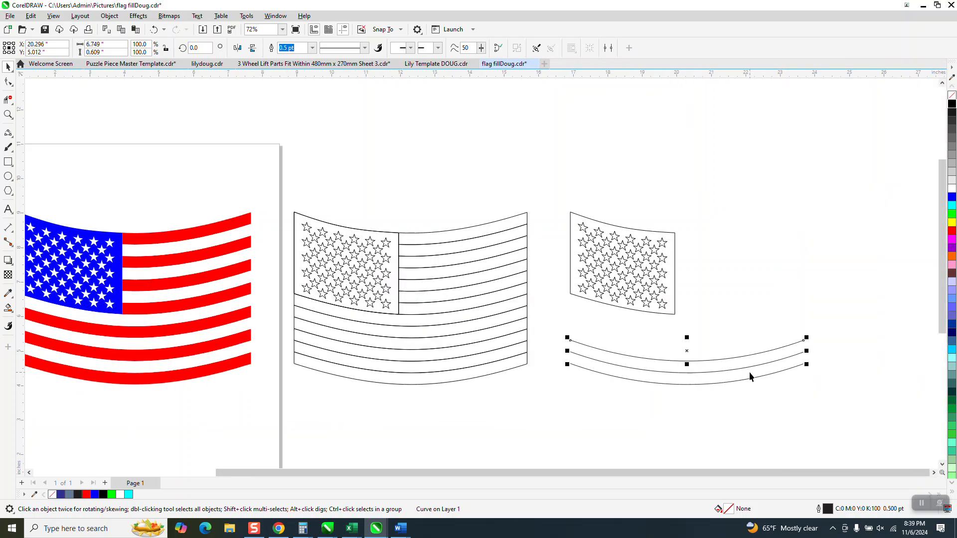
key("plus")
key("Up")
key("plus")
key("Up")
key("plus")
key("Up")
key("plus")
key("Up")
key("plus")
key("Up")
key("plus")
key("Up")
key("plus")
key("Up")
key("plus")
key("Up")
key("plus")
key("Up")
key("plus")
key("Up")
key("plus")
key("Up")
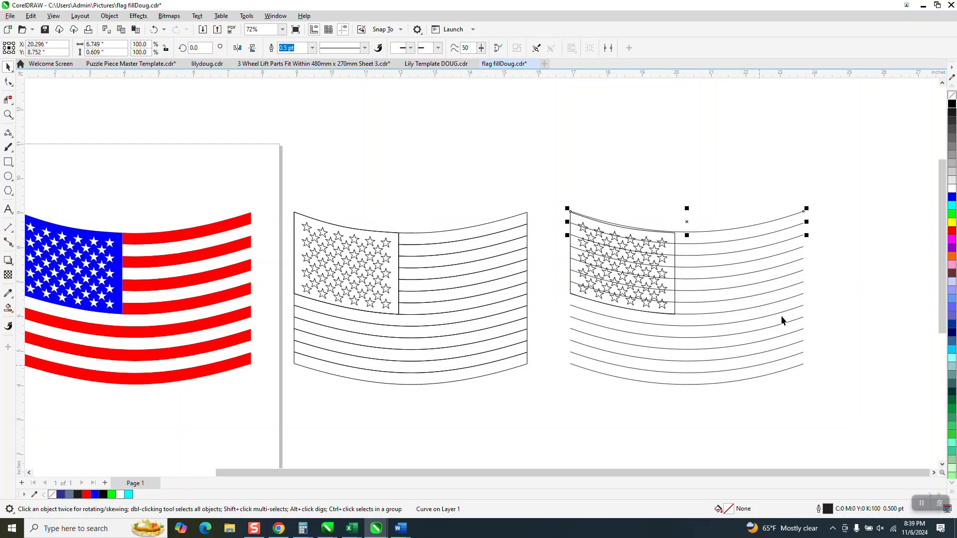
left_click(812, 240)
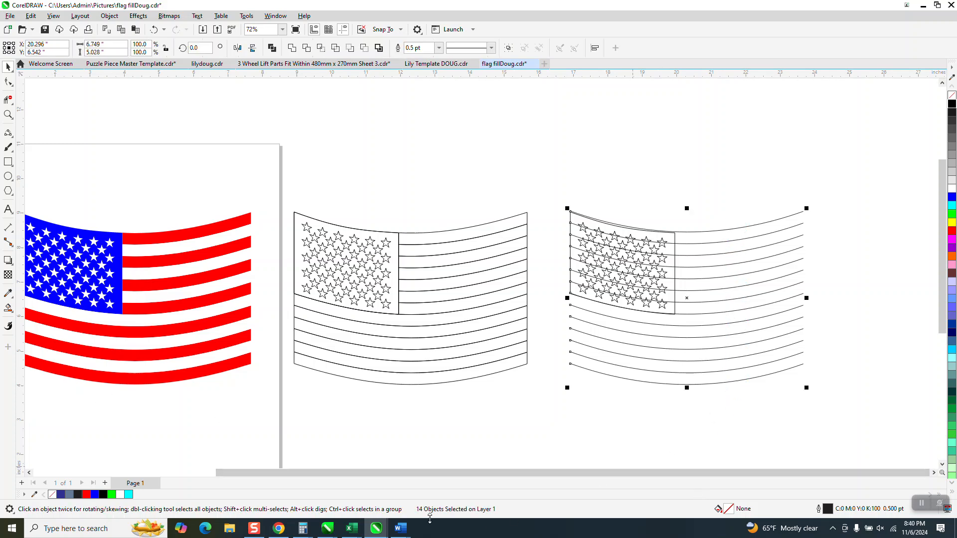
left_click(679, 459)
Step: Delete the intermediate duplicated curves, keeping only the bottom curve and the topmost one
left_click(8, 114)
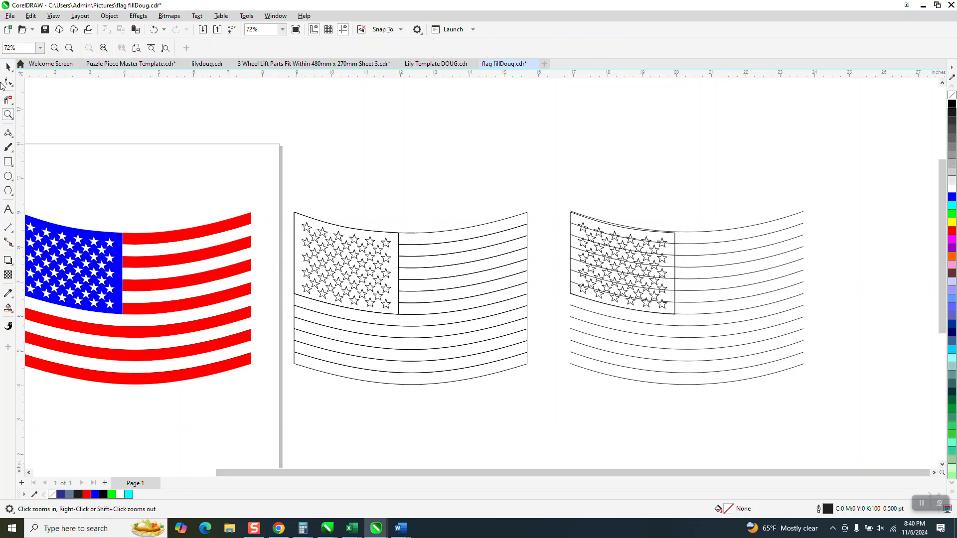
left_click(9, 84)
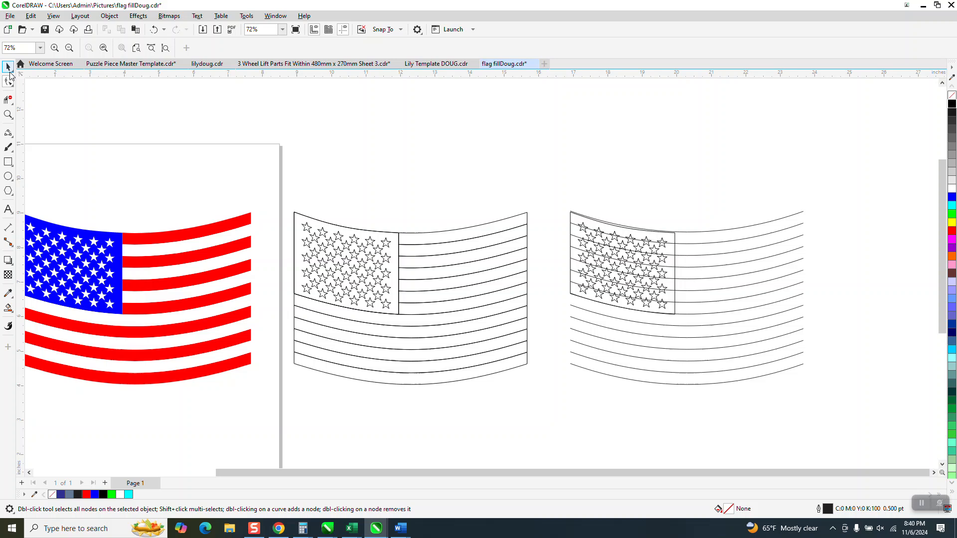
left_click(9, 68)
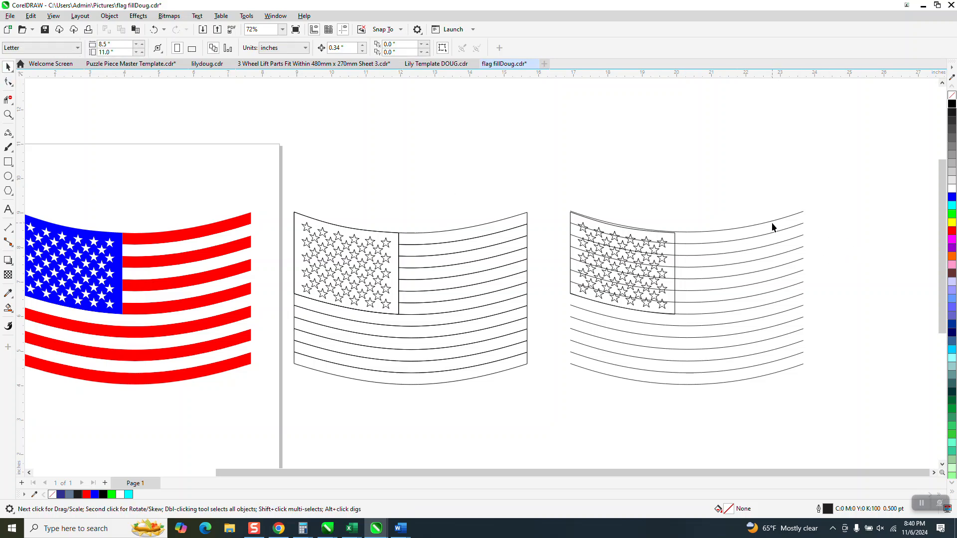
left_click_drag(770, 227, 774, 363)
key("Delete")
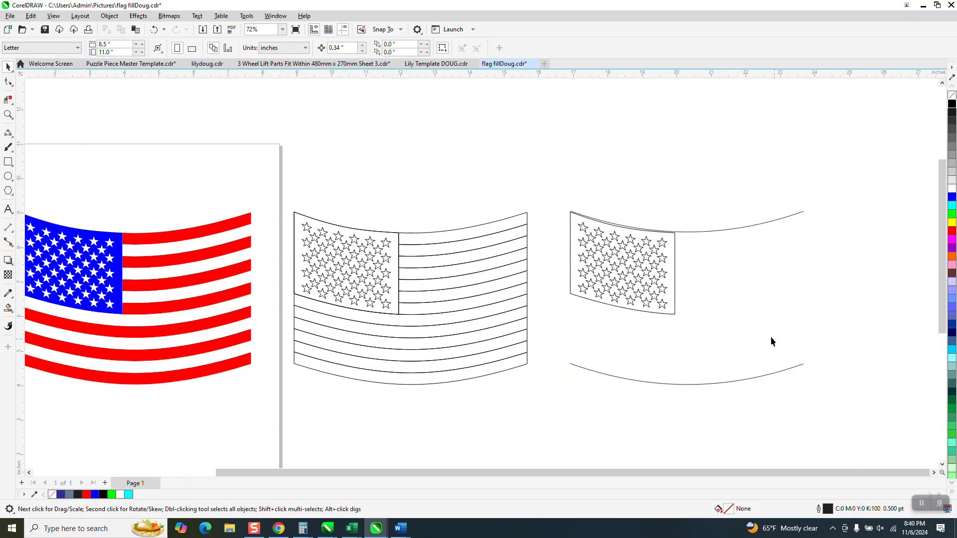
Step: Move the top curve down slightly onto the upper right corner of the copied star field
left_click(8, 115)
left_click_drag(543, 199, 707, 276)
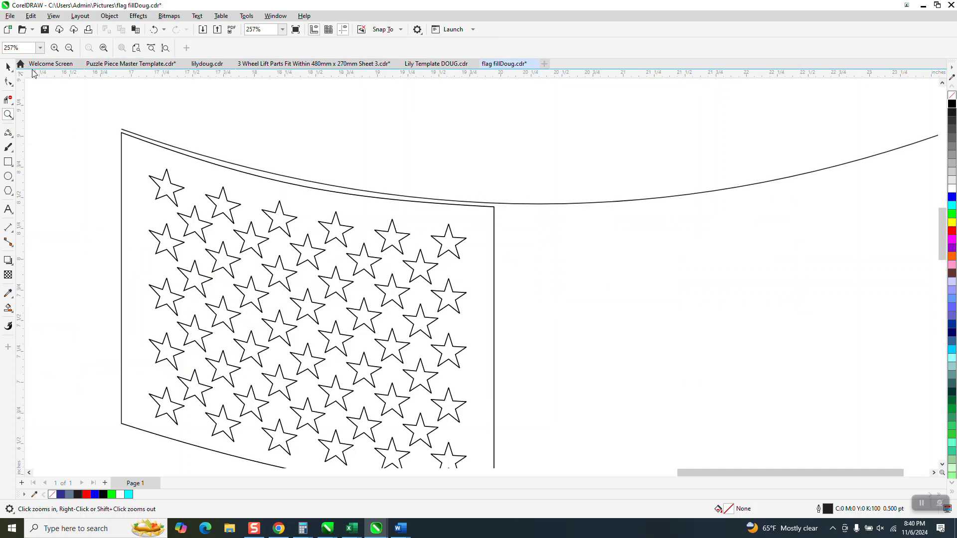
left_click(8, 67)
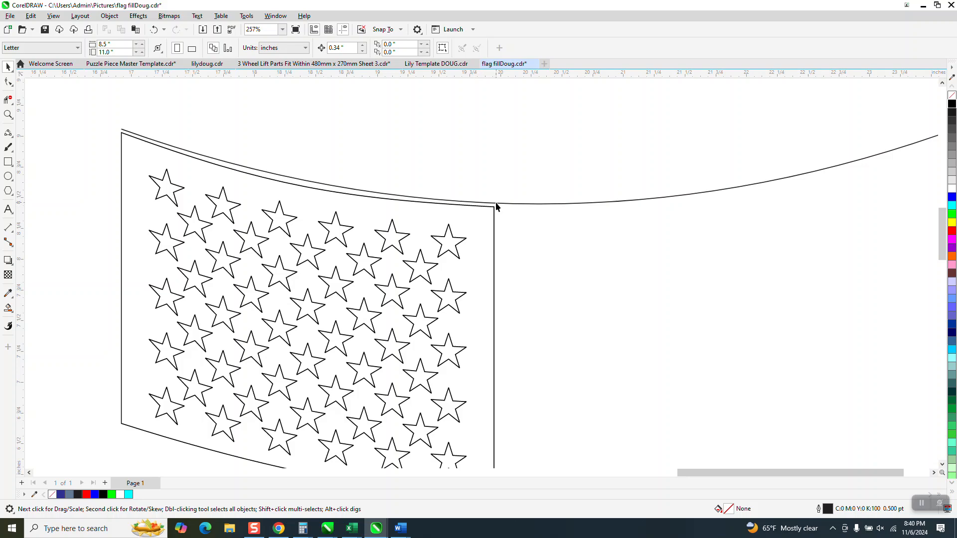
left_click_drag(495, 204, 490, 216)
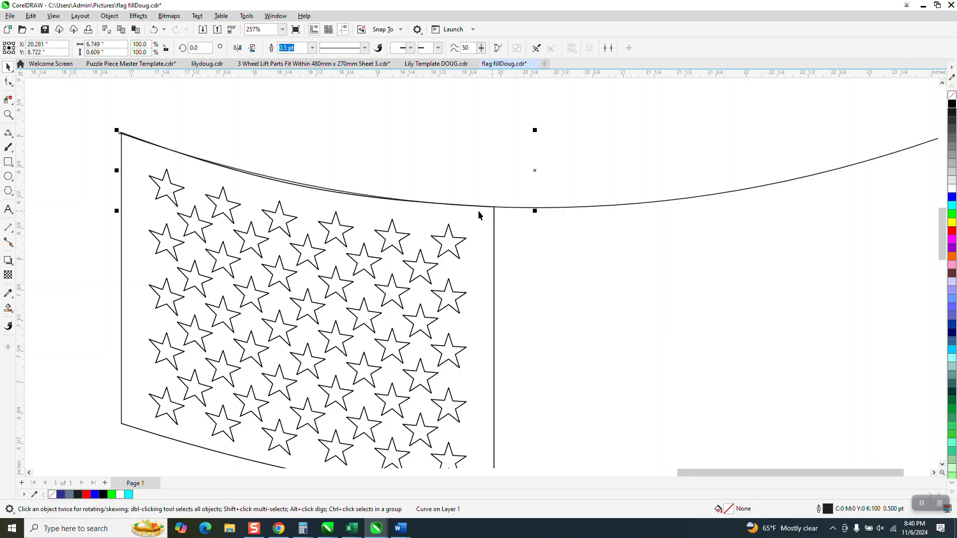
Step: Blend the top and bottom curves with 12 intermediate steps to create the stripe lines
scroll(391, 193, "down", 5)
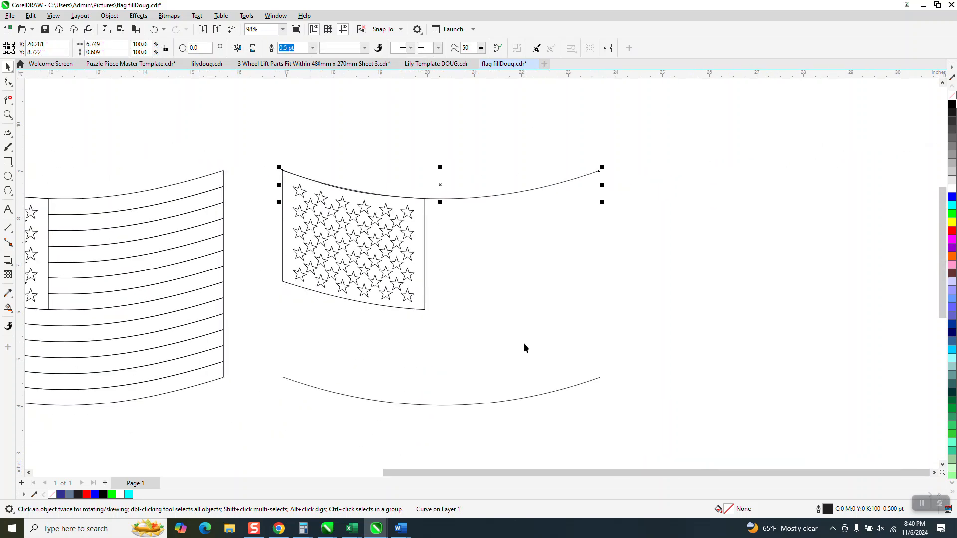
left_click(530, 401, "shift")
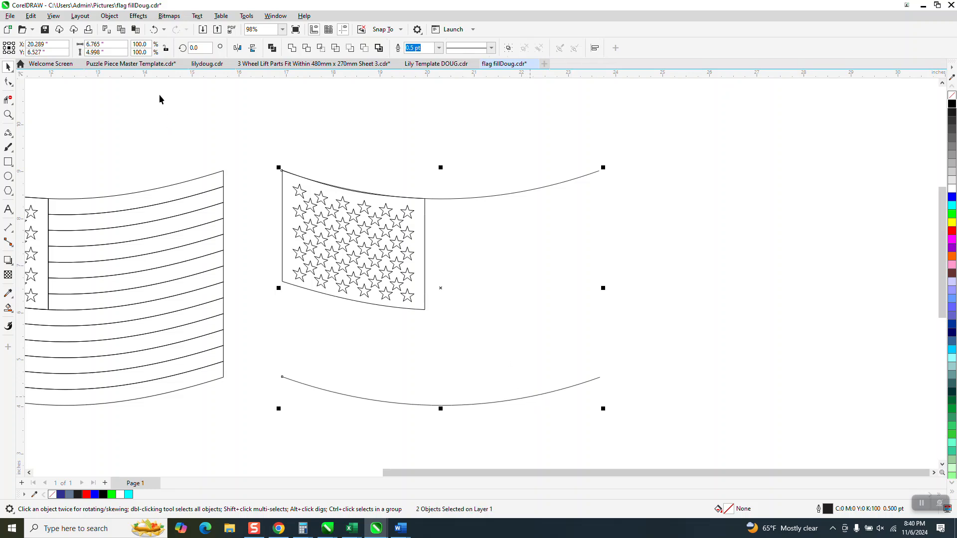
left_click(139, 15)
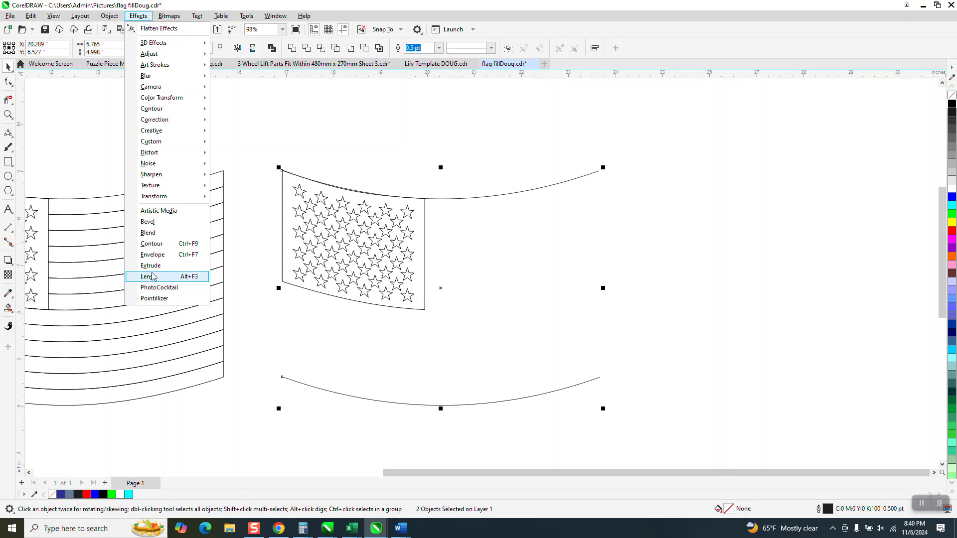
left_click(147, 233)
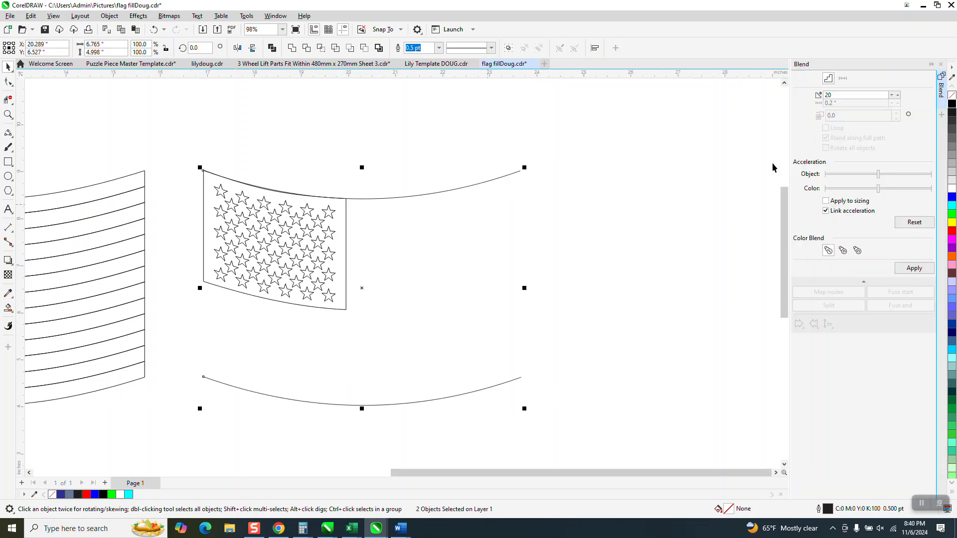
double_click(827, 95)
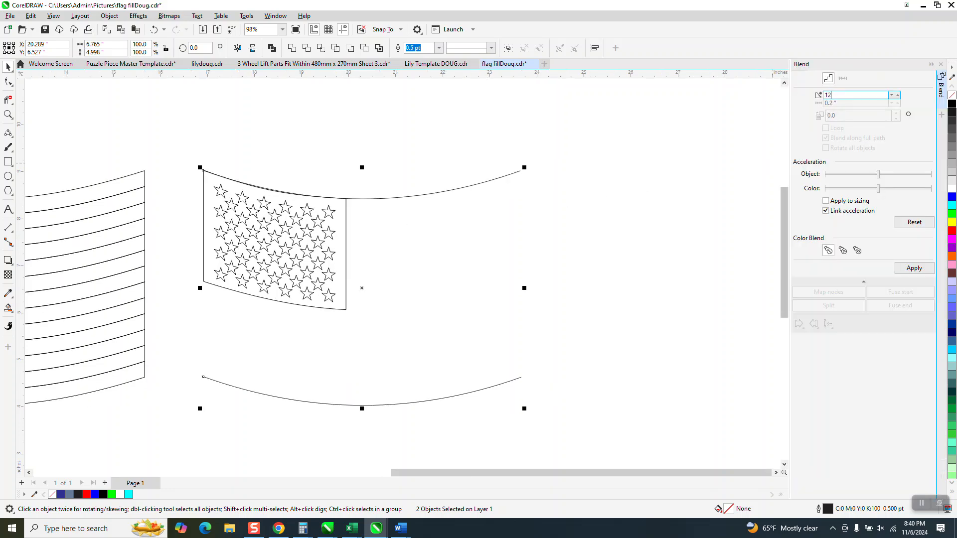
left_click(913, 268)
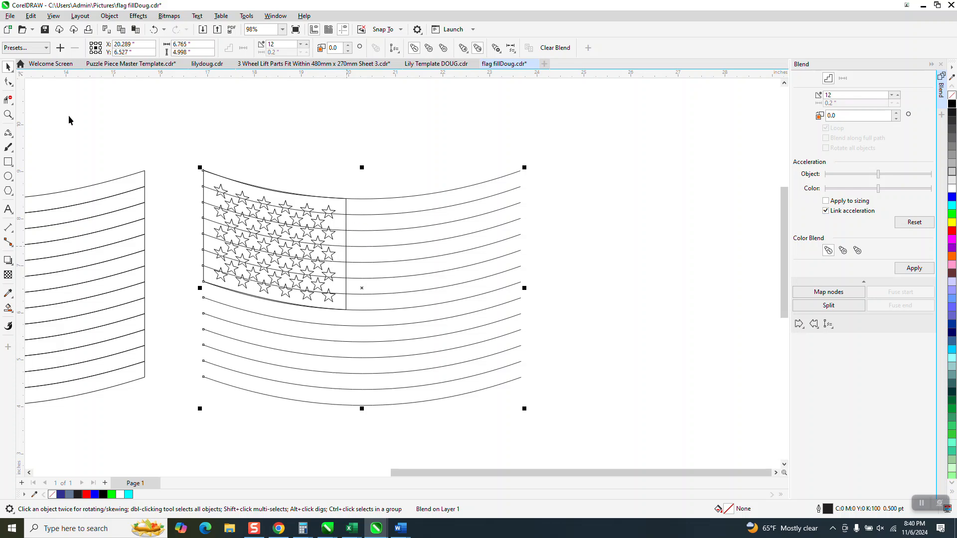
Step: Try to delete the blended line segments inside the star field with Virtual Segment Delete
left_click(9, 99)
left_click(8, 115)
left_click_drag(204, 166, 441, 377)
left_click(8, 99)
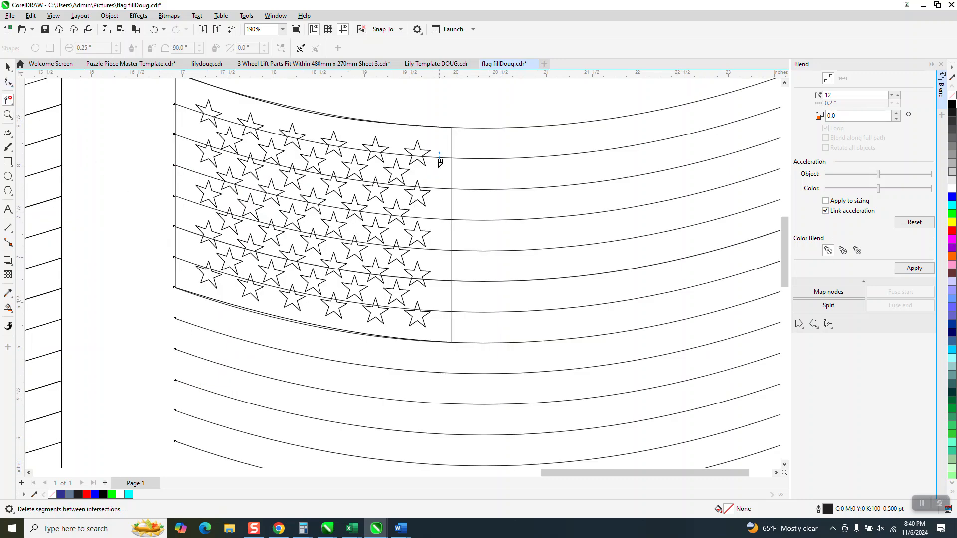
mouse_move(441, 168)
left_mouse_down()
mouse_move(435, 159)
mouse_move(443, 250)
left_mouse_up()
left_click_drag(440, 299, 441, 318)
Step: Break the blend apart and ungroup all of it into individual stripe curves
left_click(8, 66)
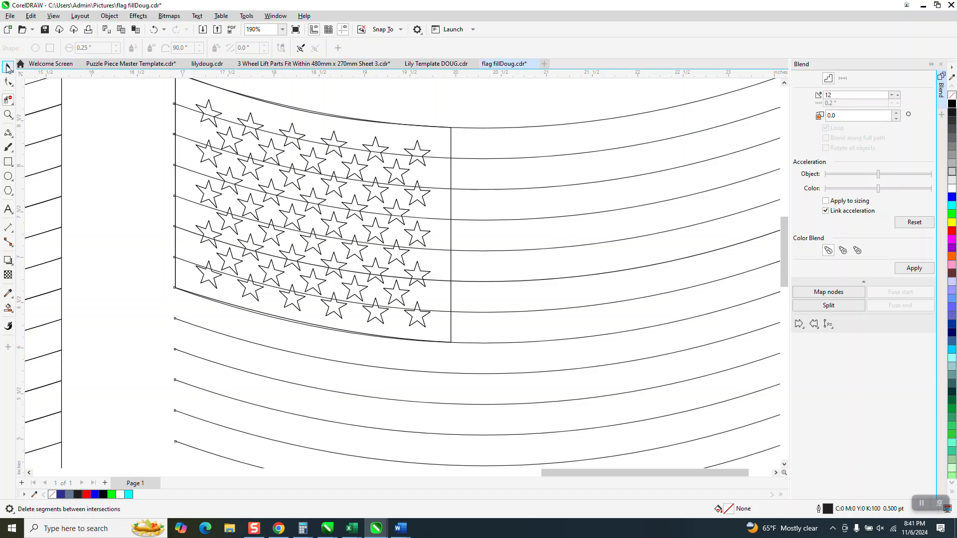
left_click(109, 16)
left_click(142, 247)
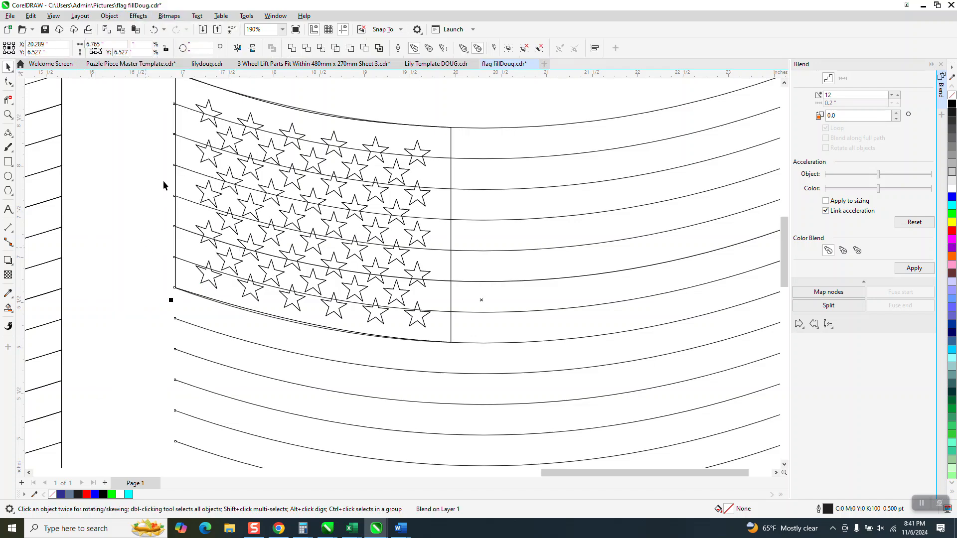
left_click(113, 18)
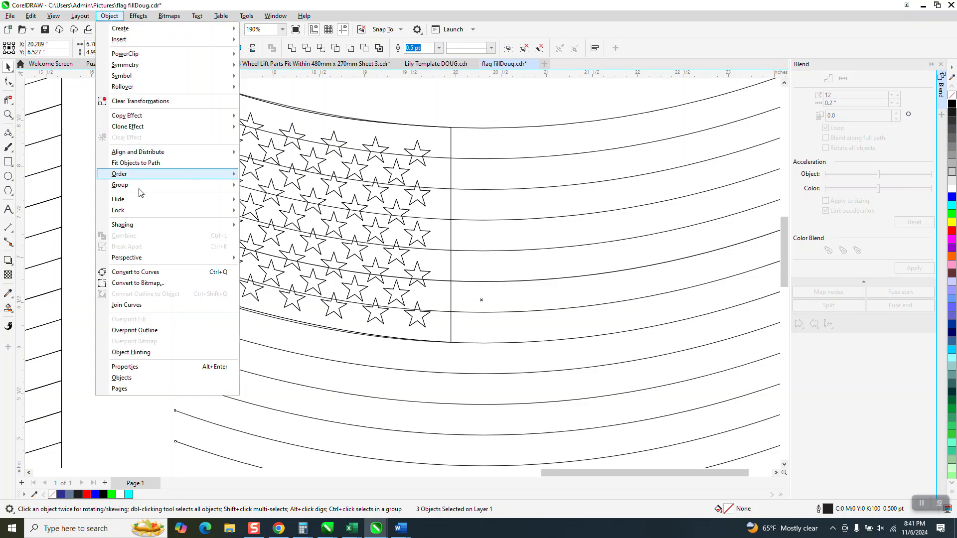
mouse_move(139, 187)
left_click(278, 209)
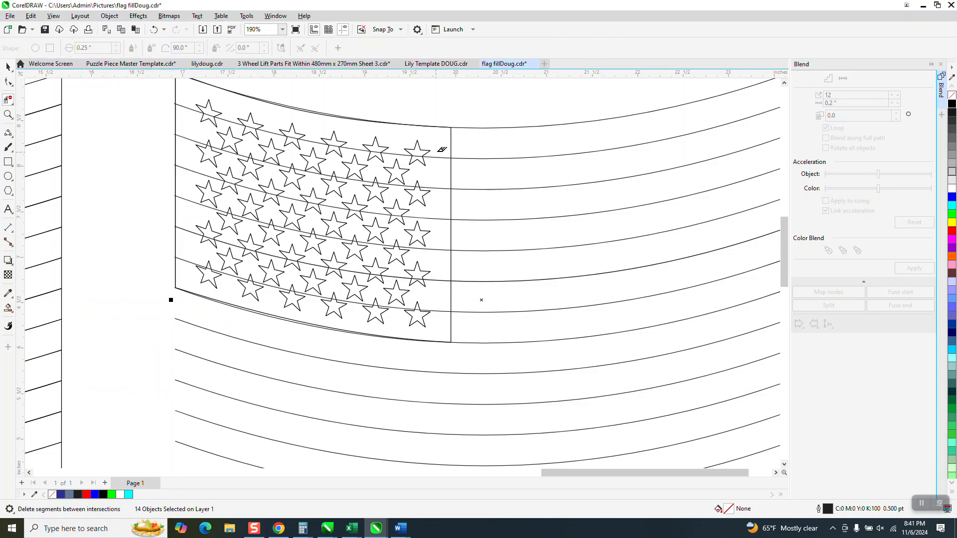
Step: Delete the stripe segments between the last stars and the star field's right edge with Virtual Segment Delete
left_click_drag(440, 148, 444, 317)
left_click(8, 66)
scroll(174, 104, "down", 3)
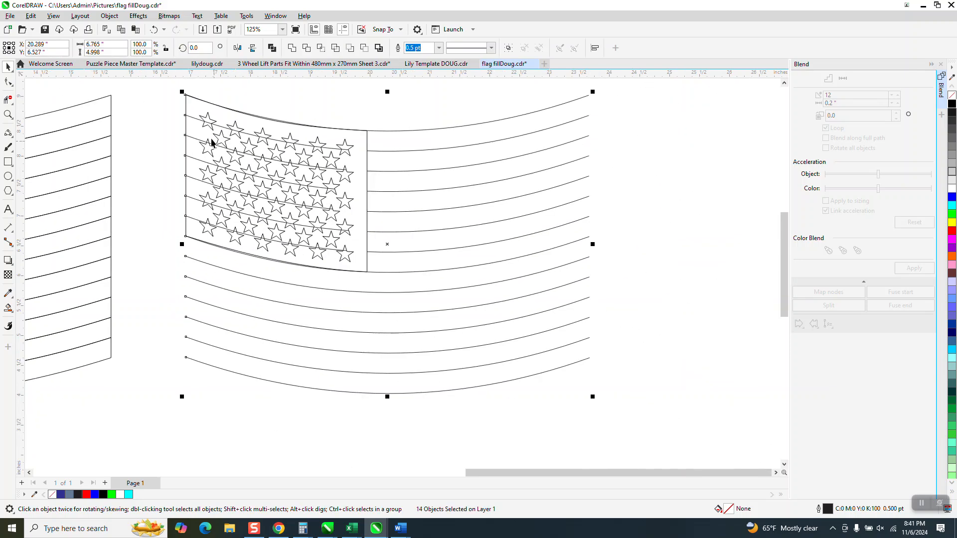
left_click_drag(172, 93, 429, 289)
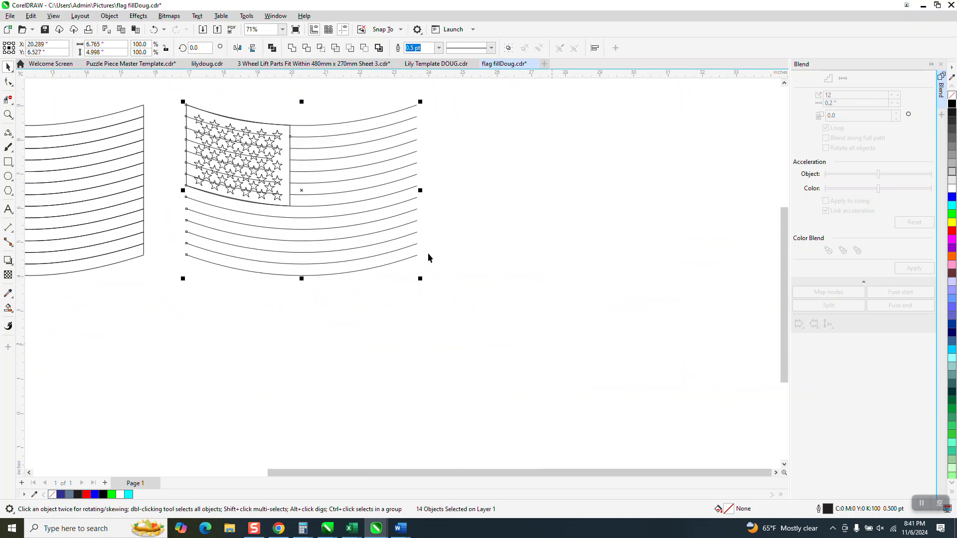
left_click(110, 16)
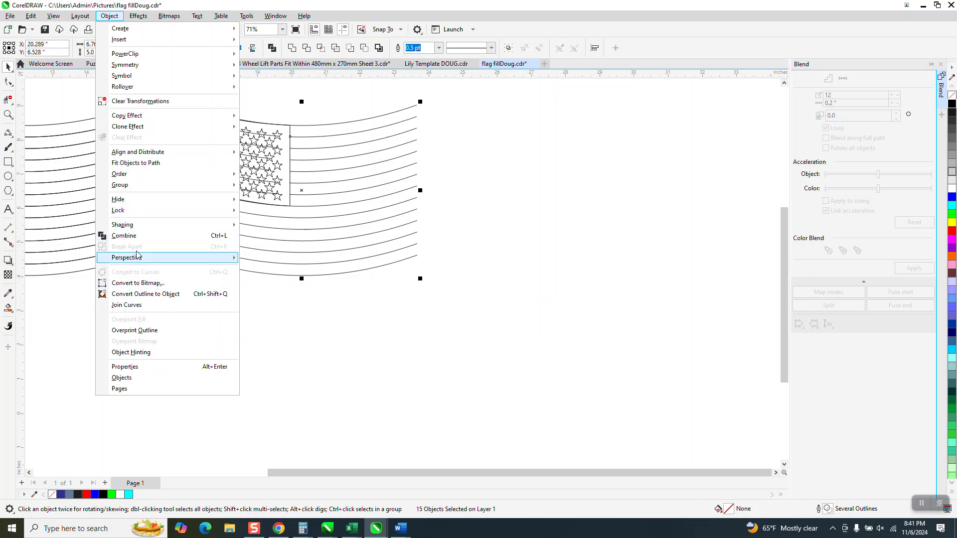
mouse_move(121, 188)
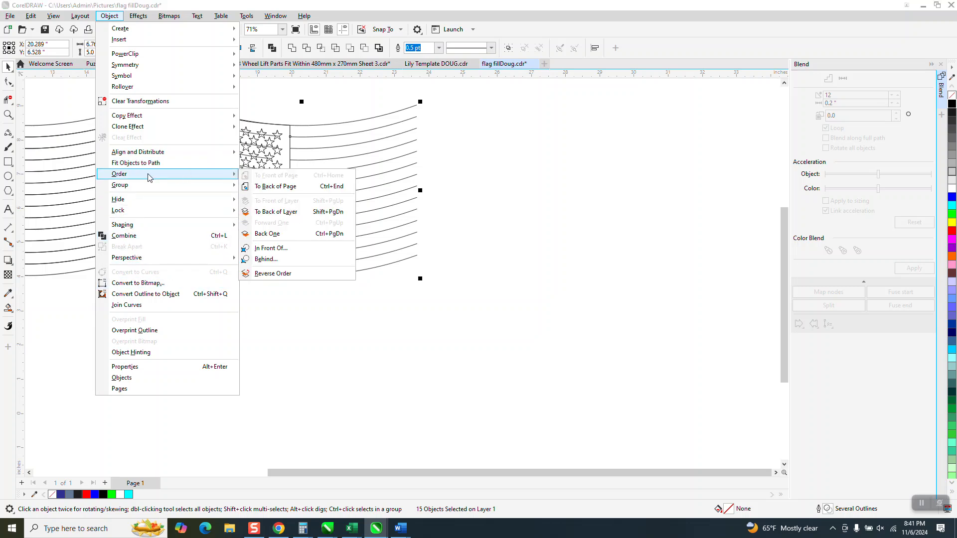
left_click(539, 226)
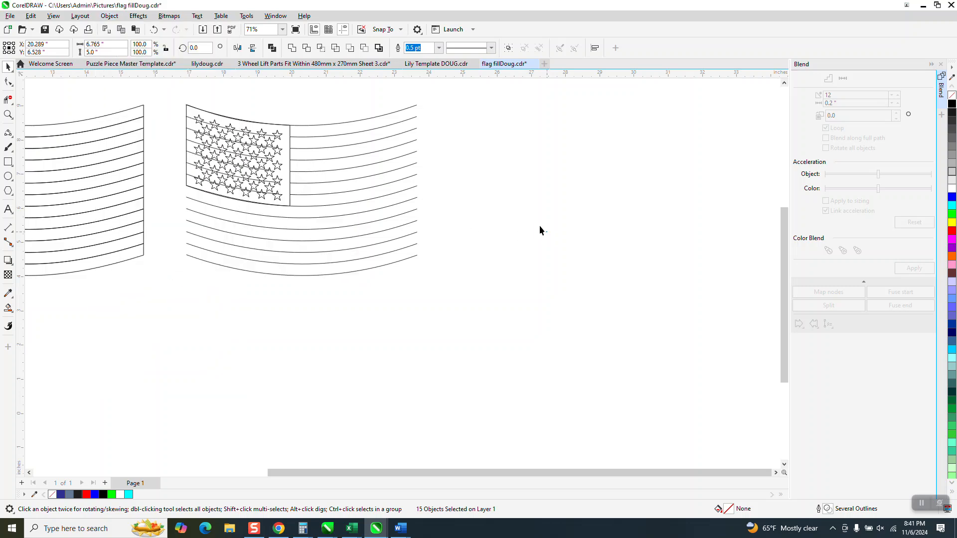
Step: Set the nudge distance to 8 inches and move the star field right by that amount
left_click(290, 132)
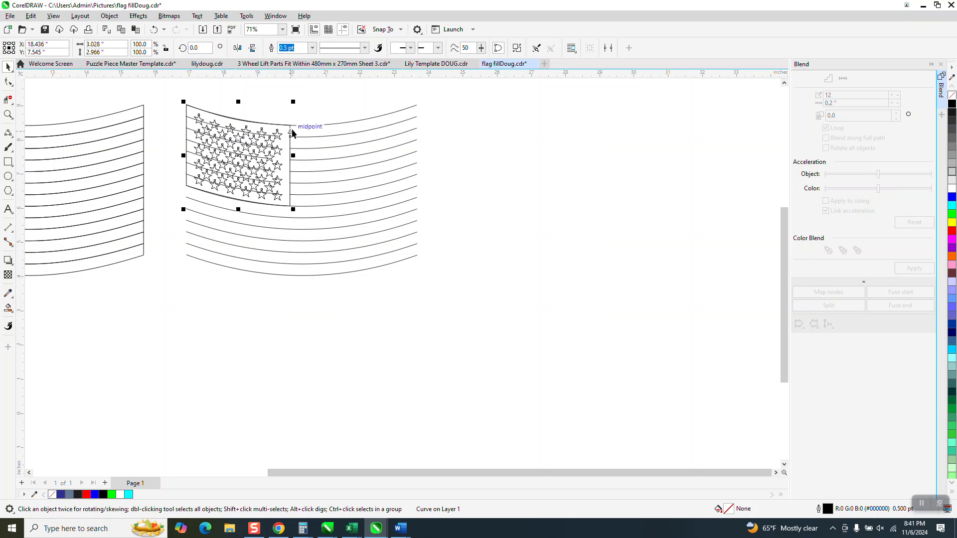
left_click(299, 95)
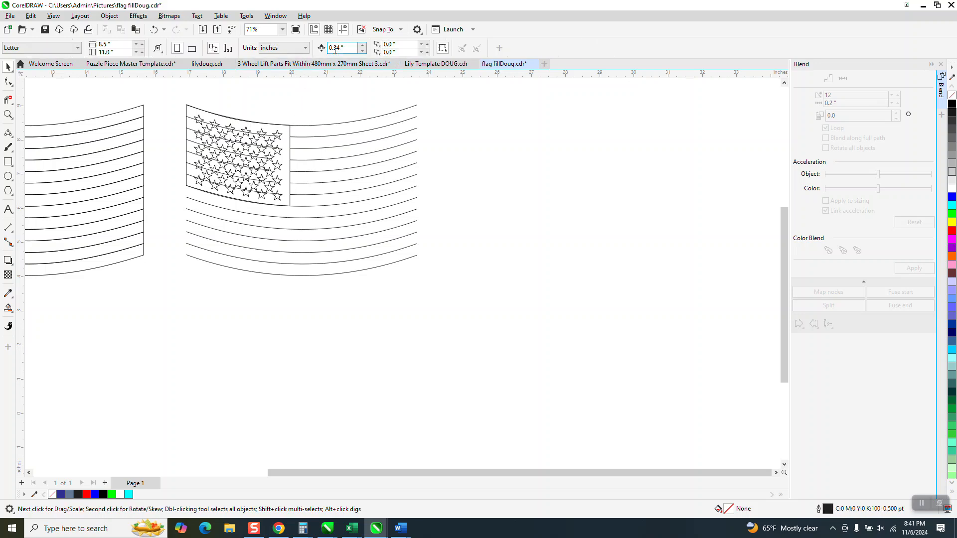
double_click(343, 48)
type("8")
left_click(286, 155)
key("Right")
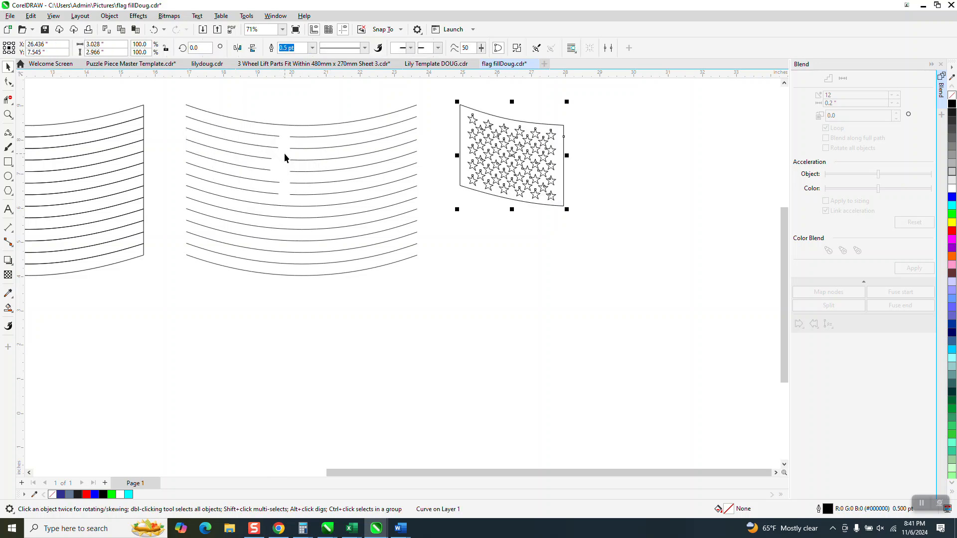
Step: Delete the six leftover stripe segments from the vacated star field area with Virtual Segment Delete, keeping the top curve whole
left_click(264, 137)
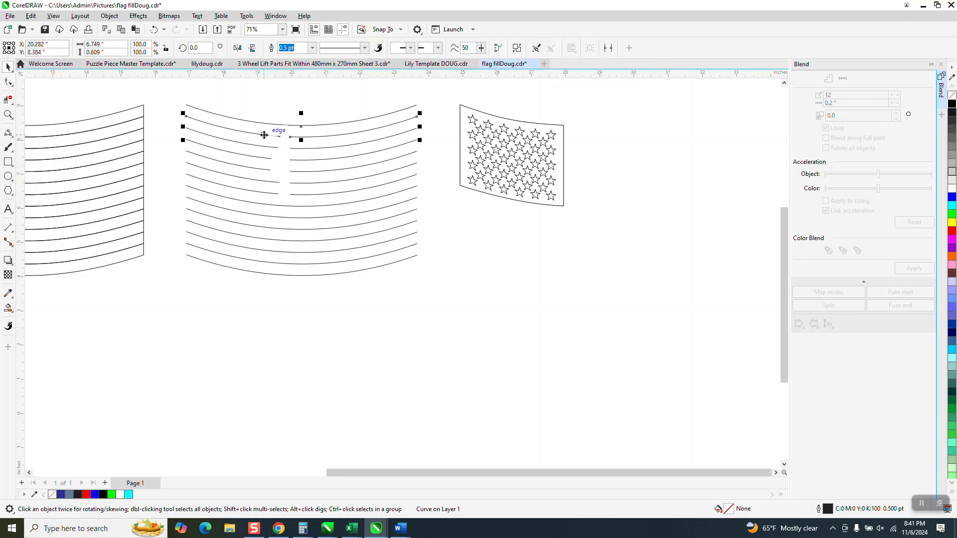
left_click(8, 99)
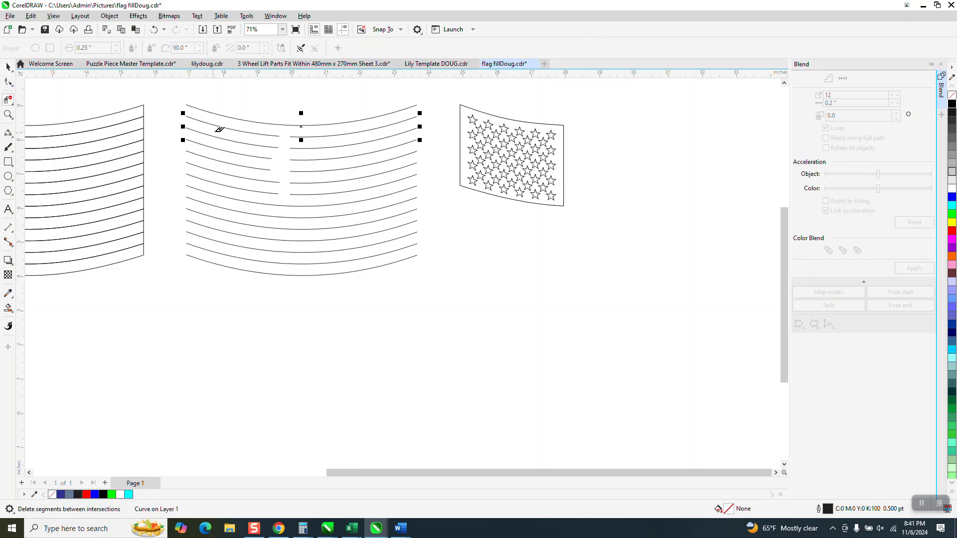
left_click(227, 127)
left_click(230, 132)
left_click(234, 149)
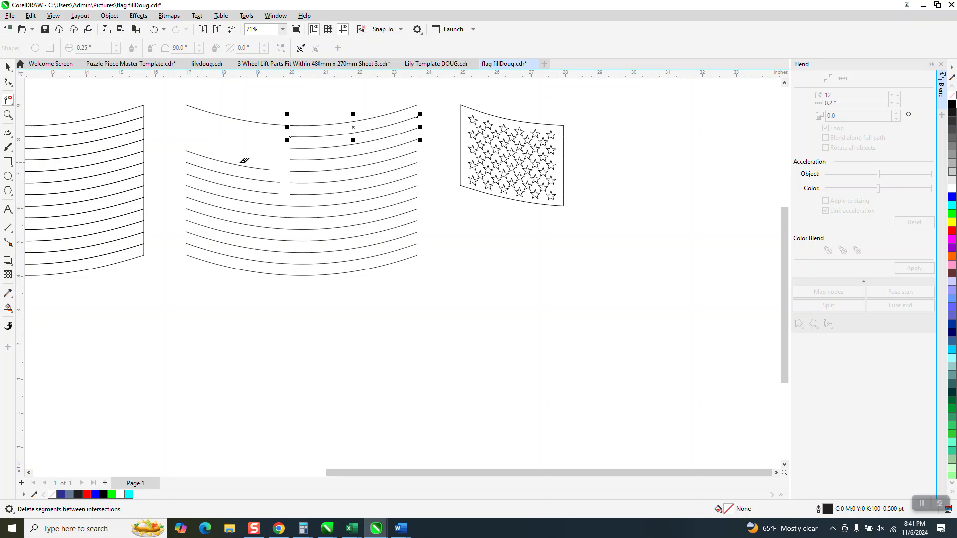
left_click(243, 166)
left_click(251, 177)
left_click(256, 189)
left_click(270, 123)
left_click(154, 29)
Step: Move the star field back left by the 8-inch nudge distance into the gap beside the stripes
left_click(9, 114)
left_click_drag(254, 113, 340, 158)
scroll(340, 160, "down", 7)
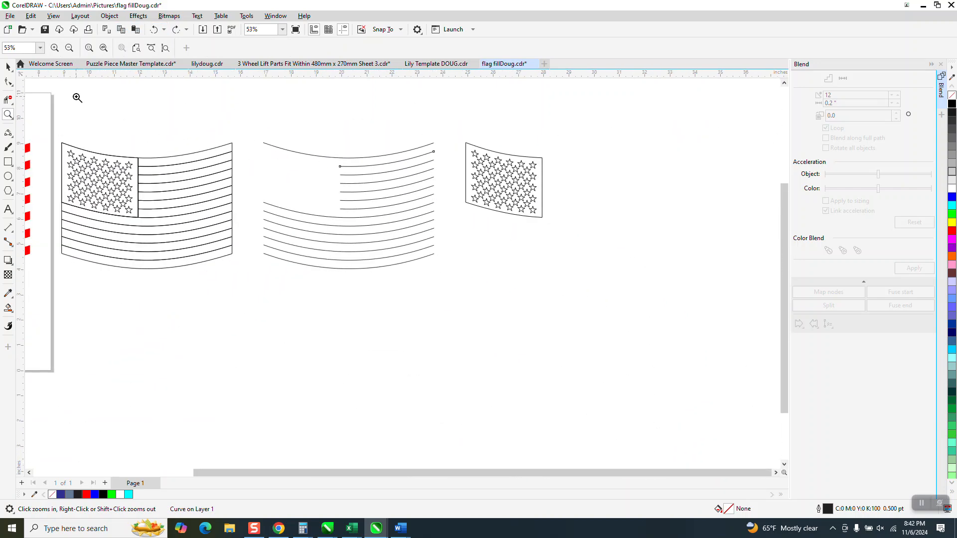
left_click(8, 67)
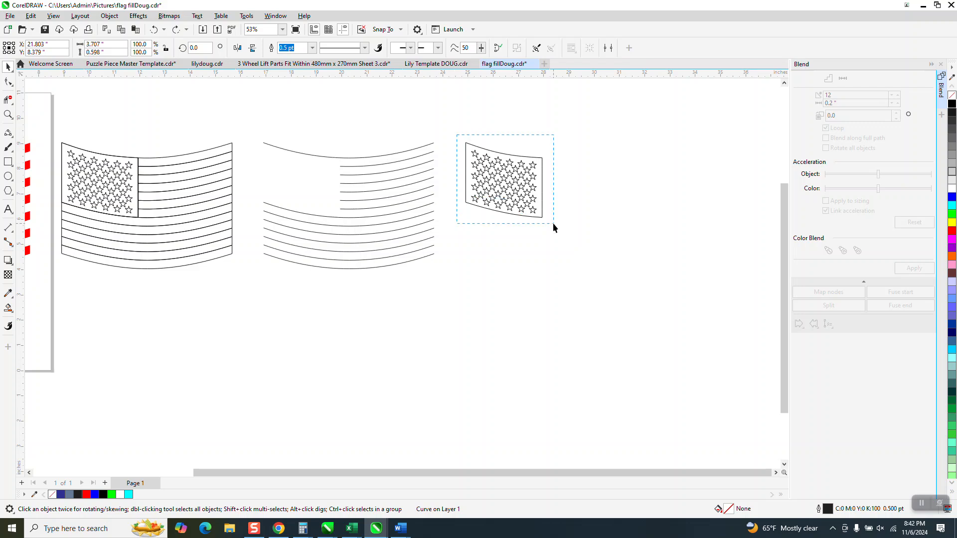
left_click_drag(553, 224, 556, 224)
key("Left")
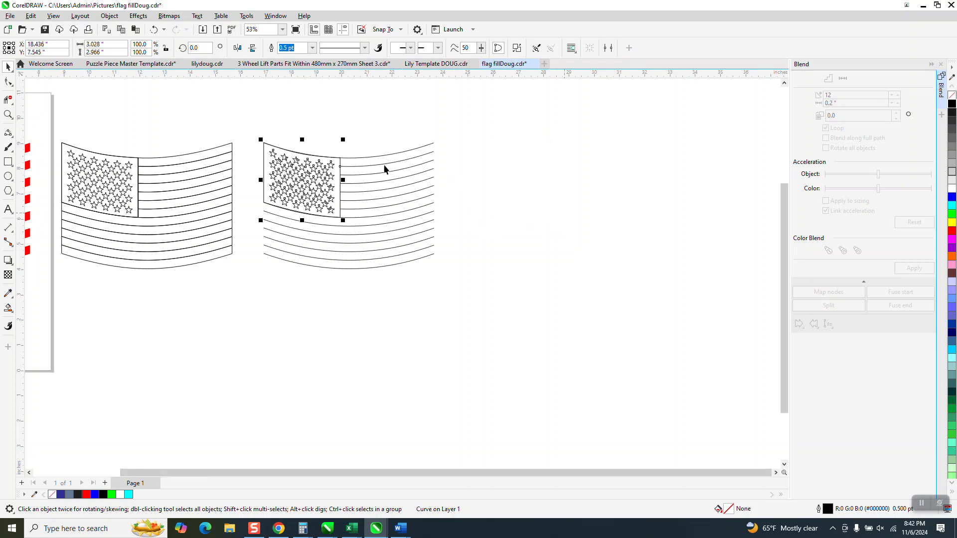
Step: Delete the part of the top curve that doubles the star field's upper edge with Virtual Segment Delete
left_click(8, 114)
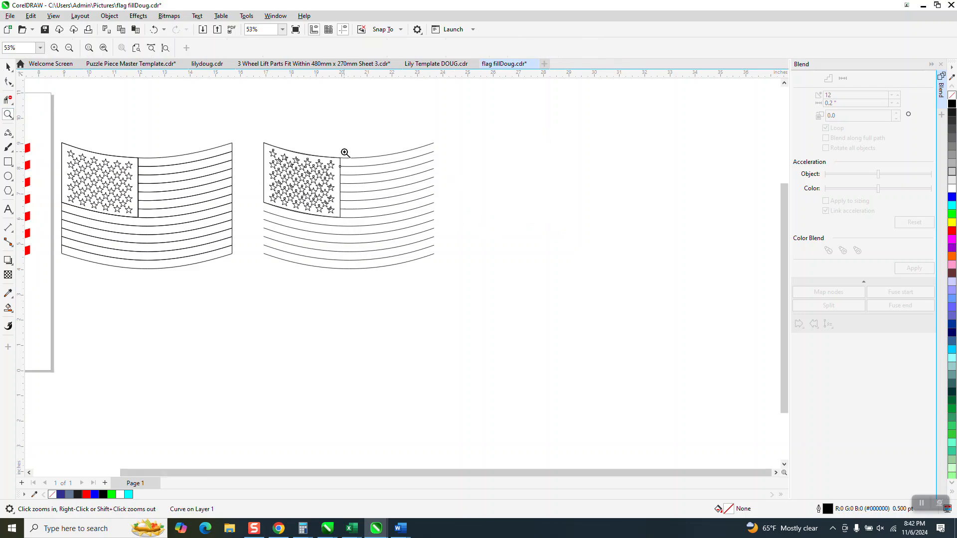
left_click_drag(317, 156, 399, 186)
scroll(312, 161, "down", 2)
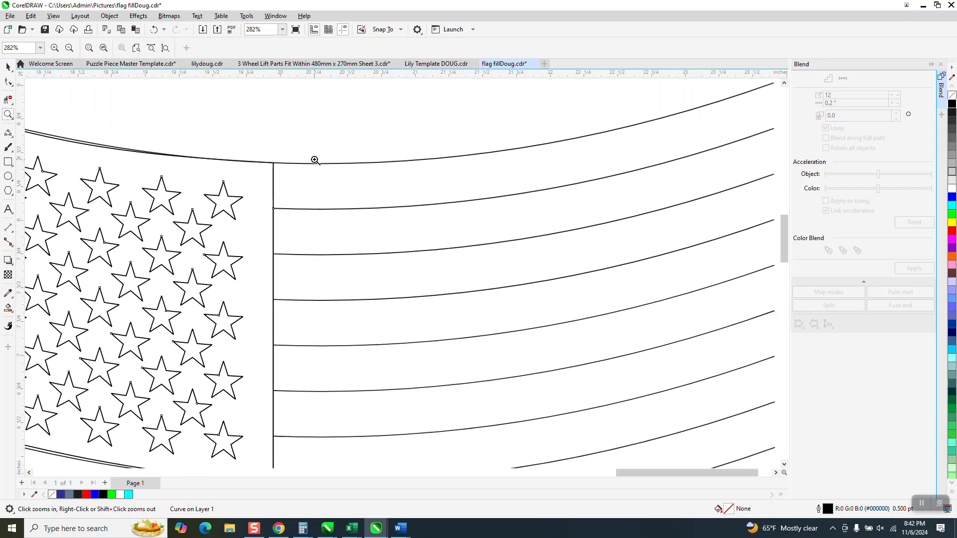
left_click(8, 99)
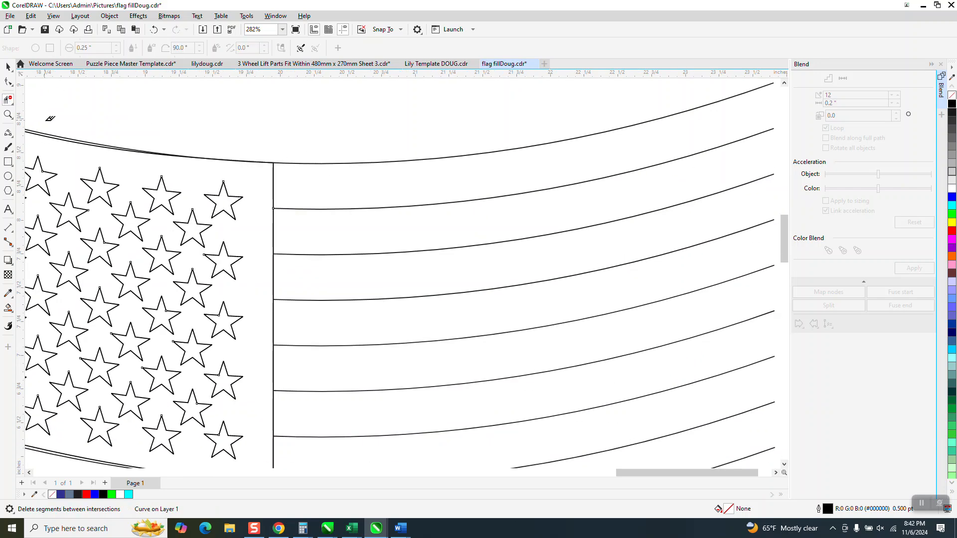
left_click(72, 134)
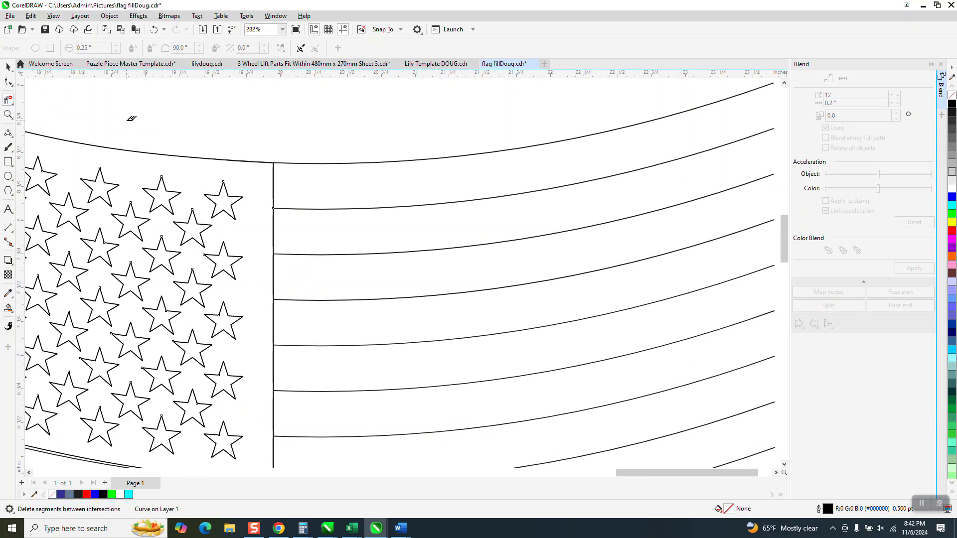
Step: Close the stripes' right ends and their left ends below the star field with straight 2-Point lines
scroll(150, 118, "down", 5)
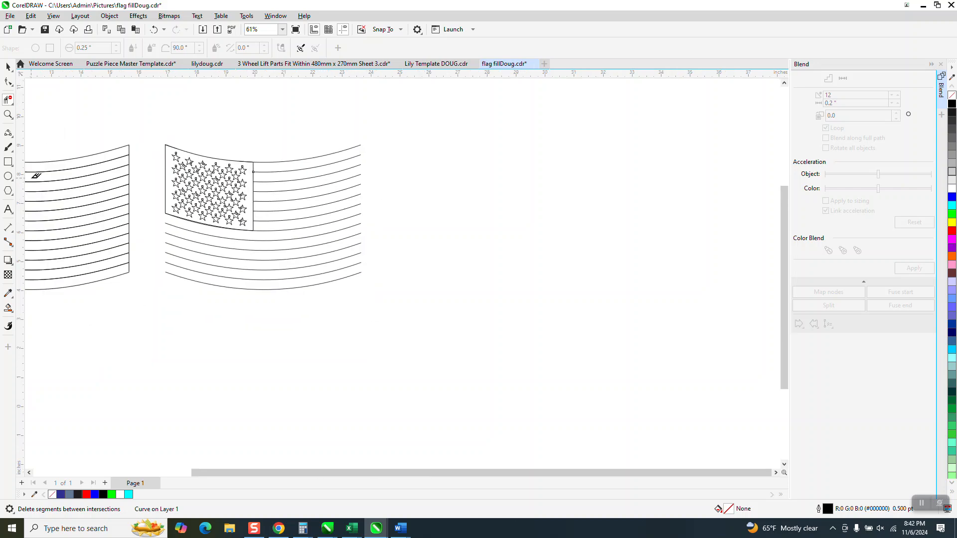
left_click(8, 114)
left_click_drag(306, 130, 493, 320)
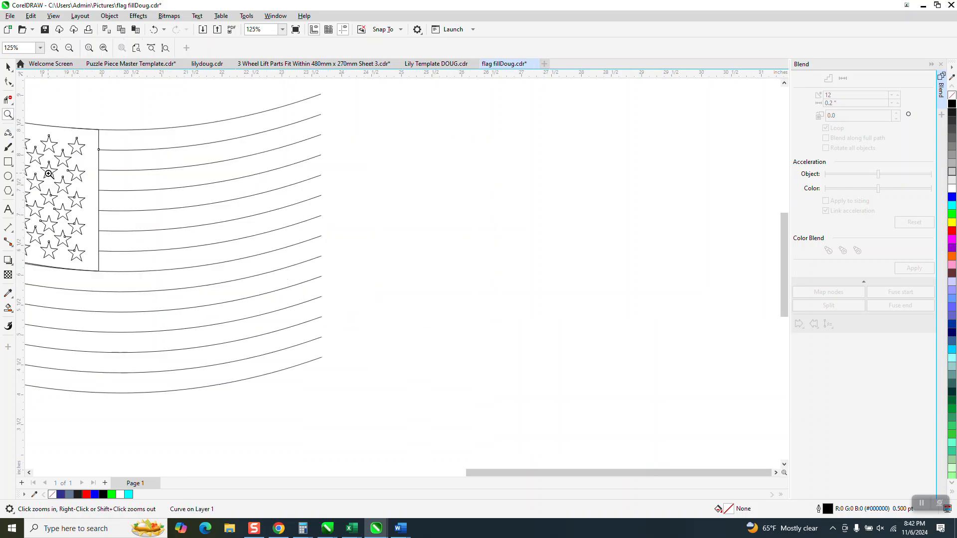
left_click(8, 132)
left_click(11, 136)
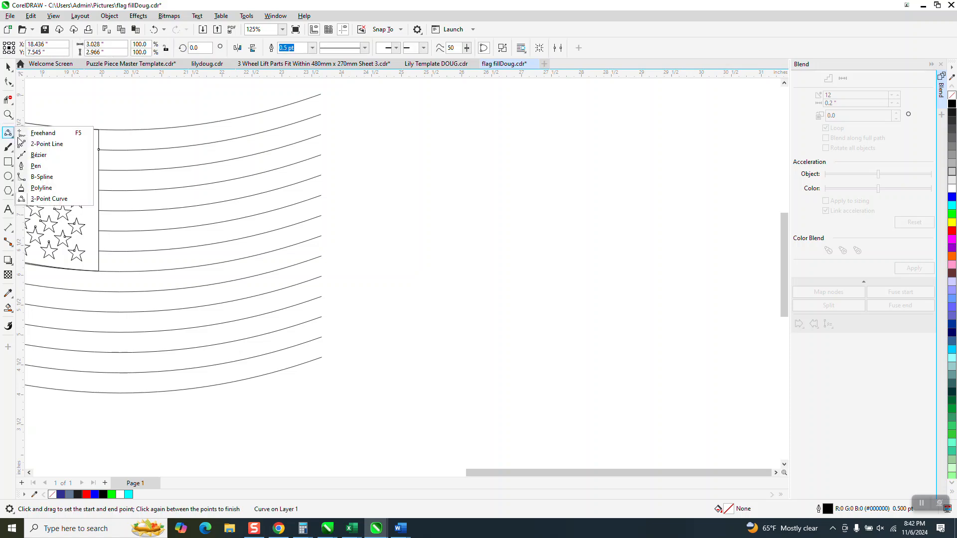
left_click(52, 144)
mouse_move(321, 94)
left_mouse_down()
mouse_move(363, 250)
mouse_move(334, 350)
mouse_move(322, 357)
left_mouse_up()
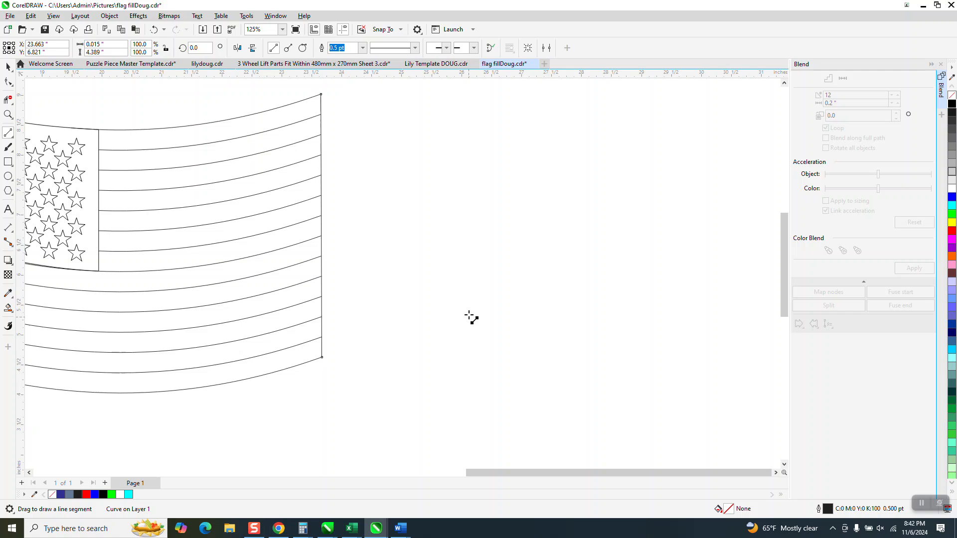
scroll(474, 279, "down", 2)
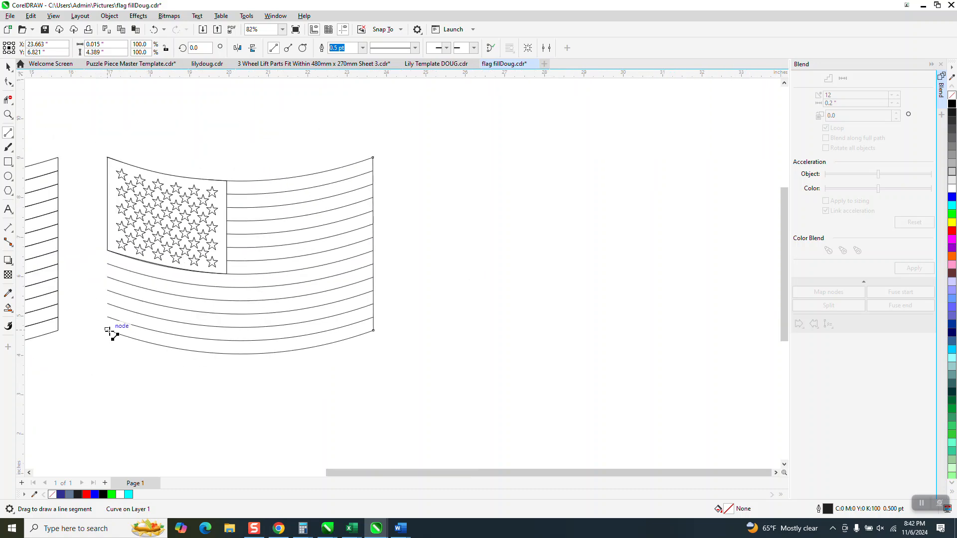
left_click_drag(108, 330, 107, 250)
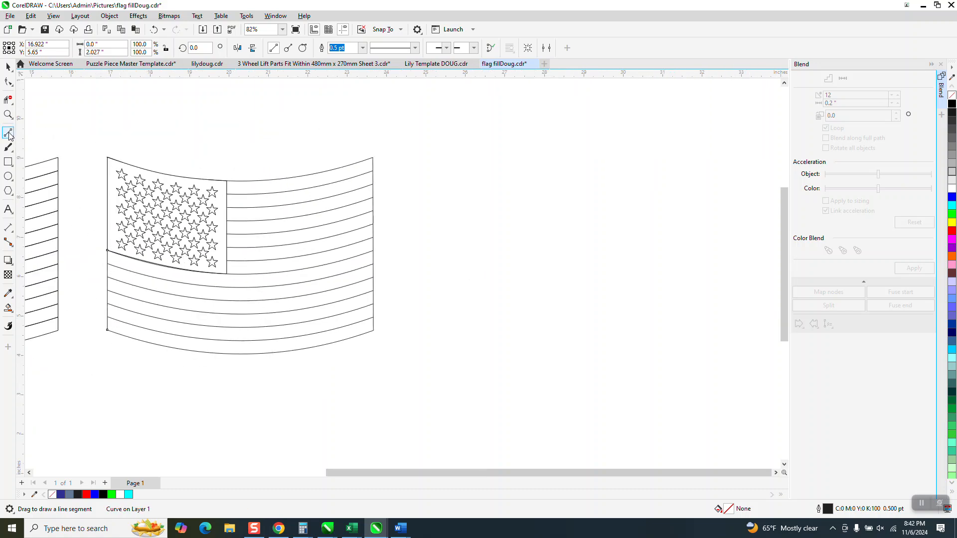
Step: Draw a rectangle about 8.4 × 6.8 inches around the new flag and fill the star field blue with Smart Fill
left_click(8, 162)
mouse_move(84, 131)
left_mouse_down()
mouse_move(401, 375)
mouse_move(418, 402)
left_mouse_up()
left_click(8, 307)
left_click(32, 324)
left_click(8, 308)
left_click(36, 320)
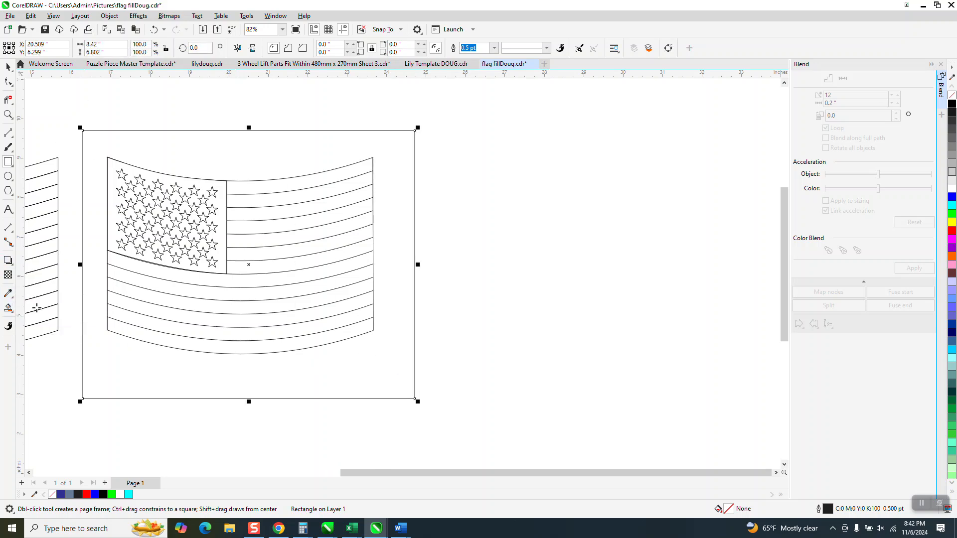
left_click(36, 319)
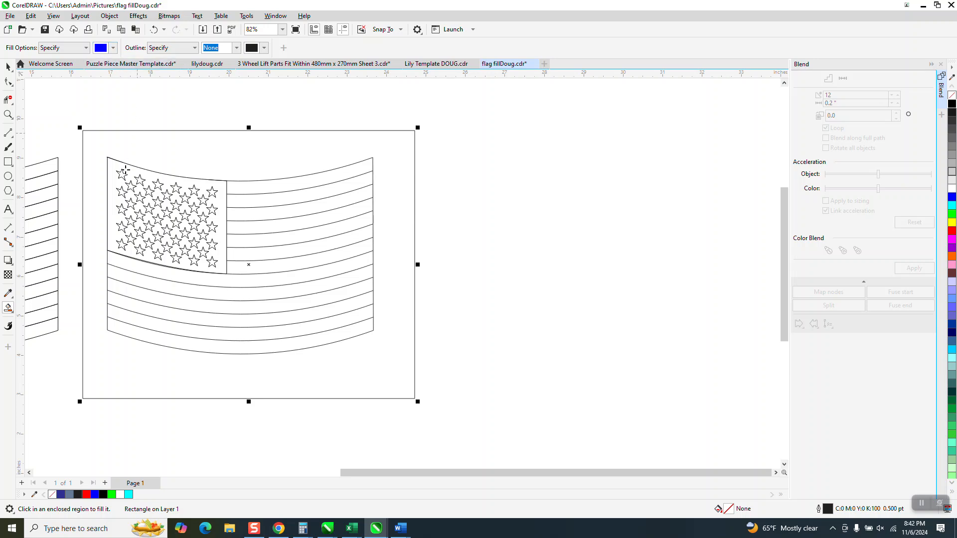
left_click(120, 168)
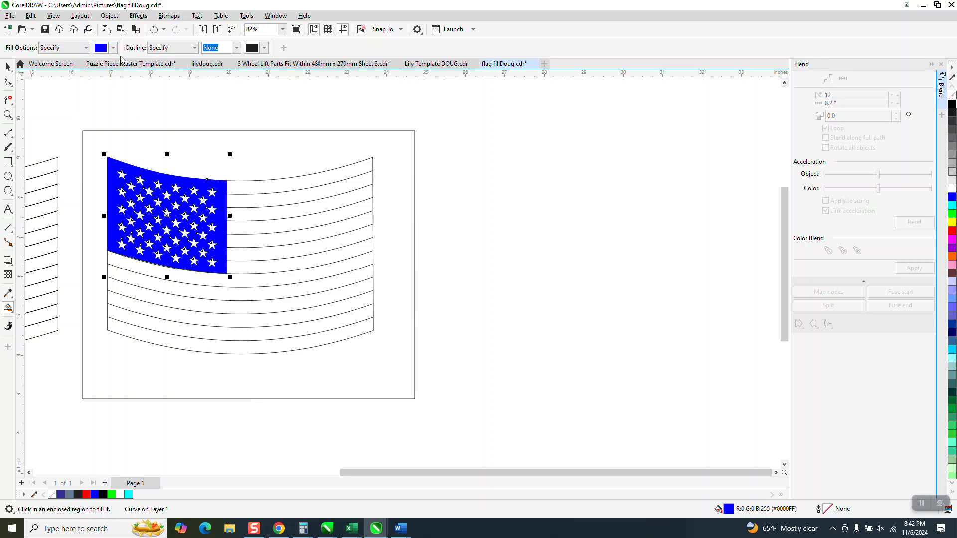
Step: Fill the seven alternating stripes, including the bottom and top ones, red with Smart Fill
left_click(114, 48)
left_click(192, 110)
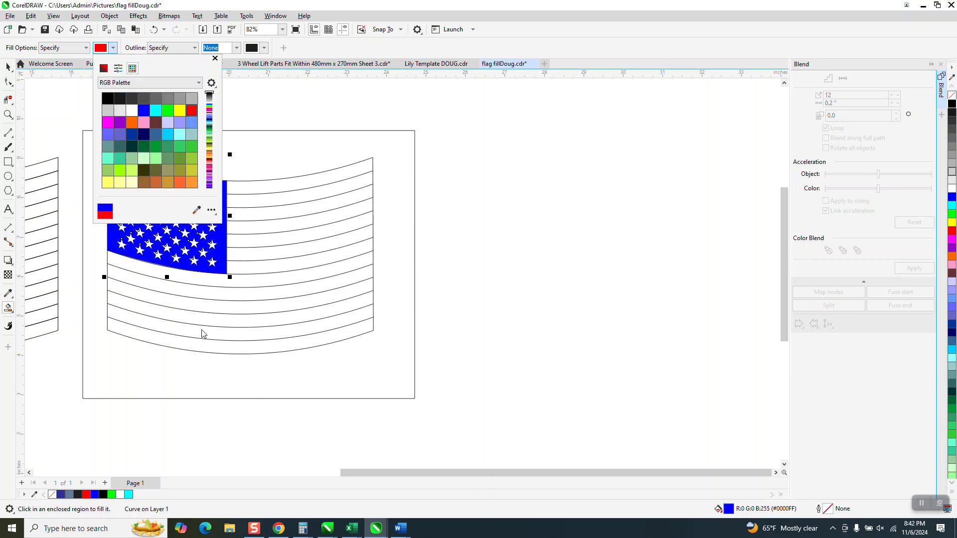
left_click(254, 349)
left_click(254, 345)
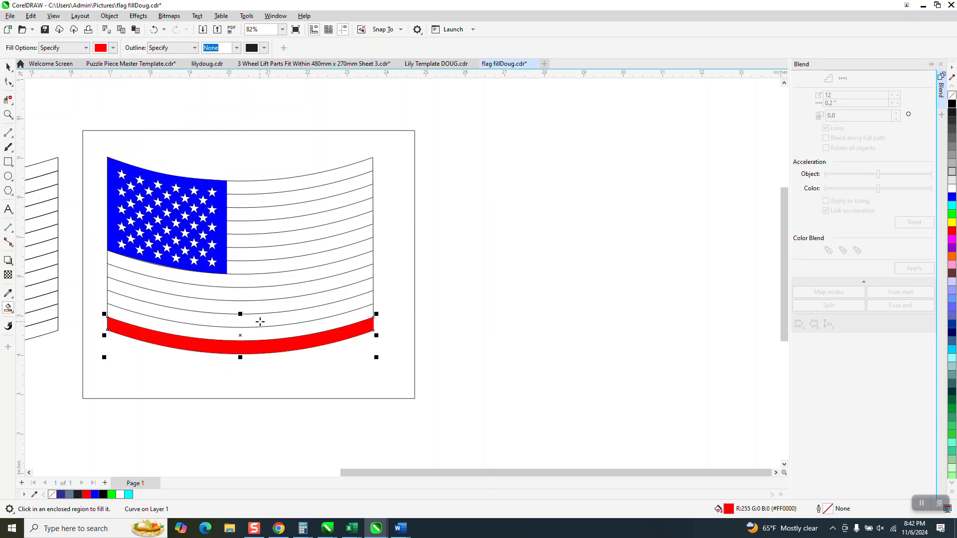
left_click(260, 321)
left_click(273, 293)
left_click(275, 265)
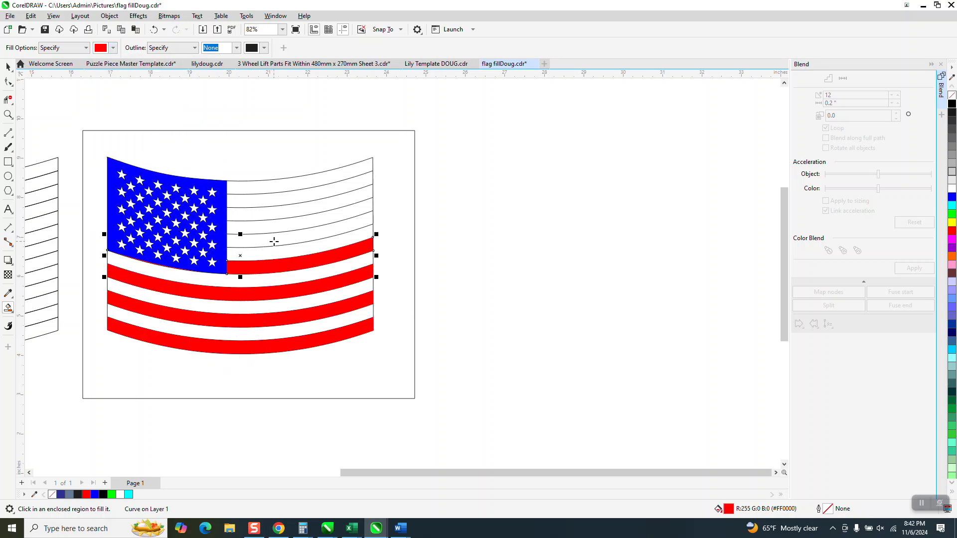
left_click(275, 242)
left_click(273, 214)
left_click(278, 188)
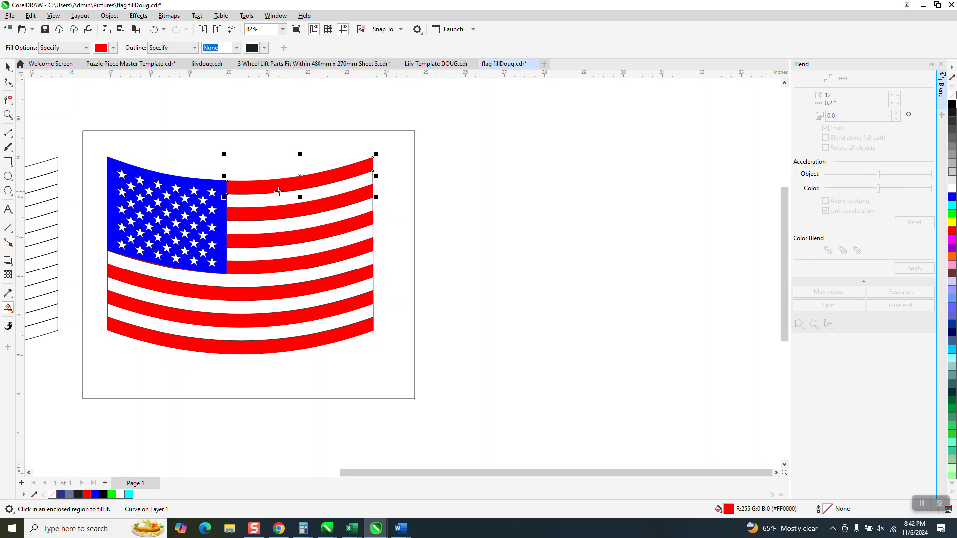
Step: Fill the rectangle around the flag bright green and send it to the back of the page
left_click(8, 114)
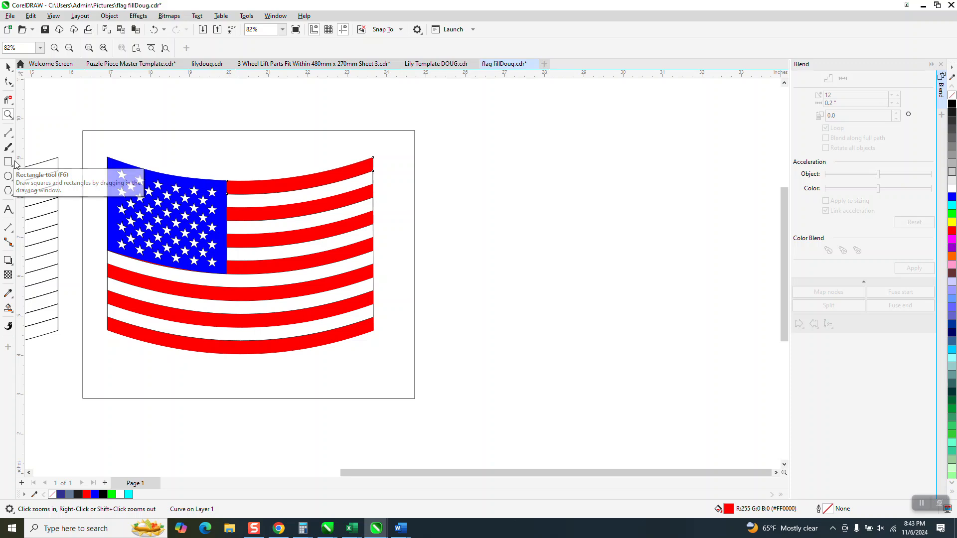
left_click(8, 66)
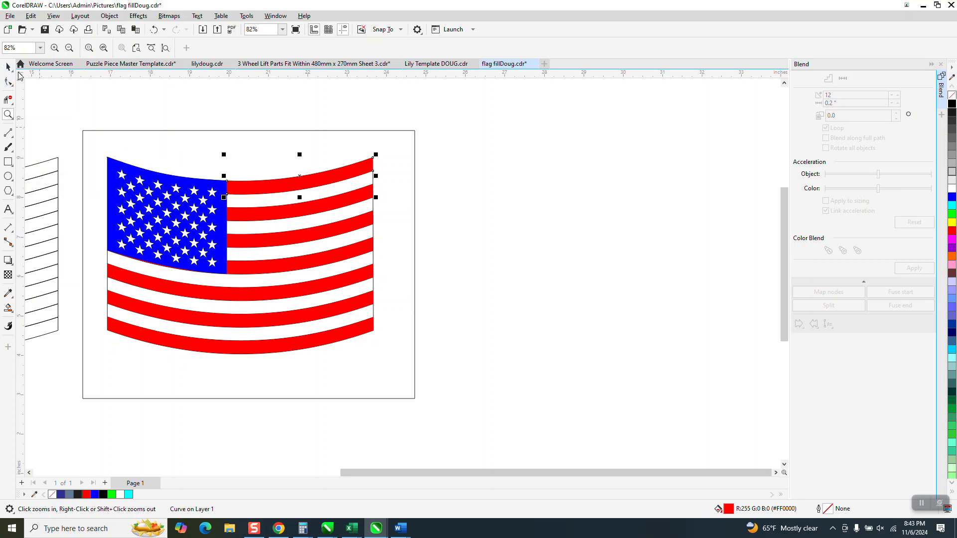
left_click(207, 131)
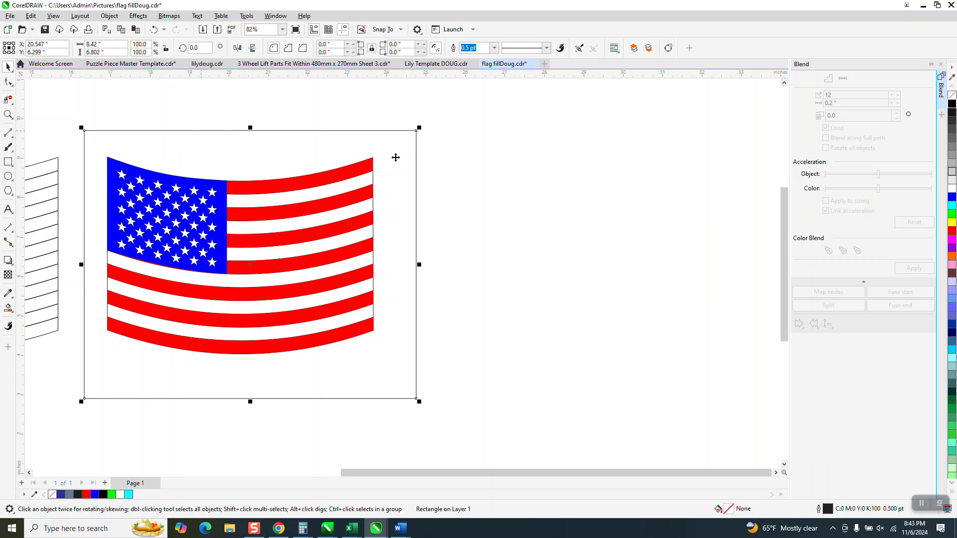
left_click(953, 215)
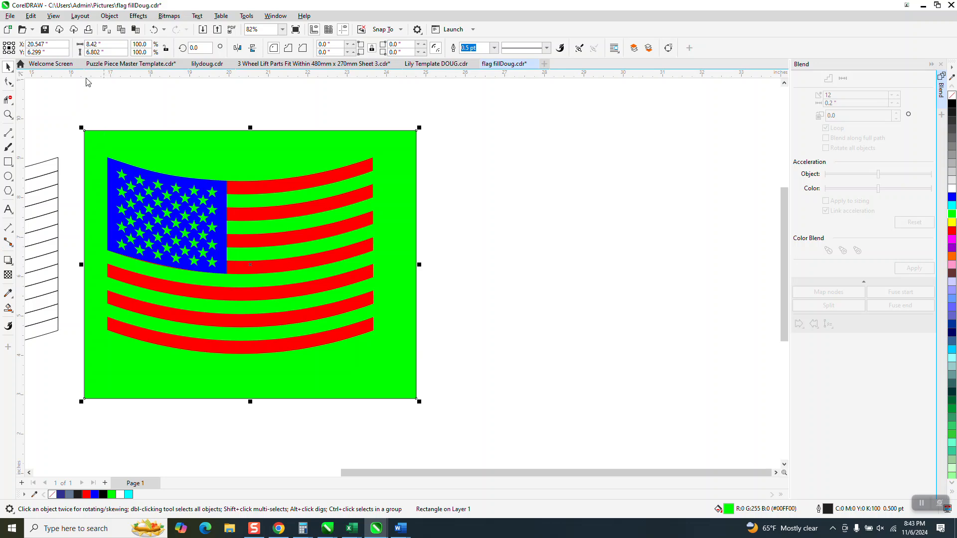
left_click(110, 16)
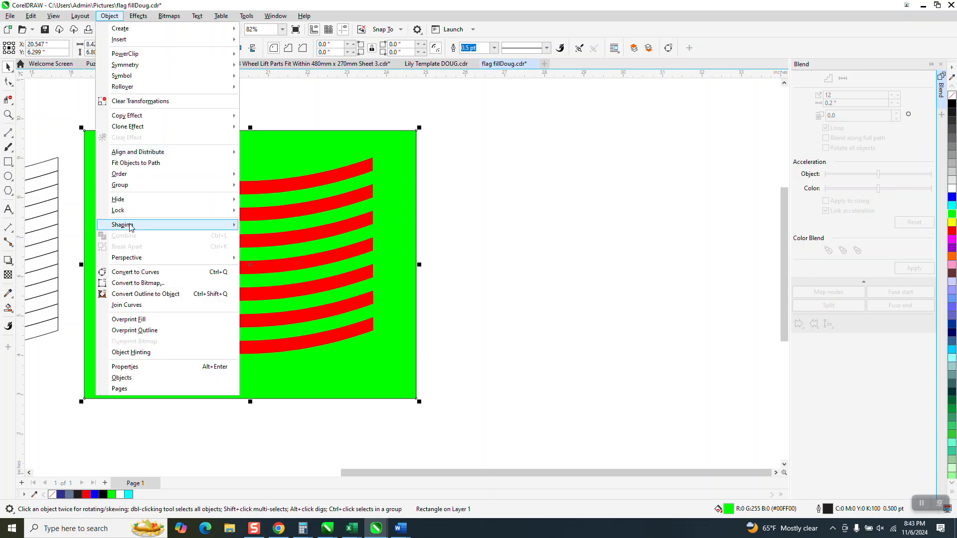
mouse_move(132, 174)
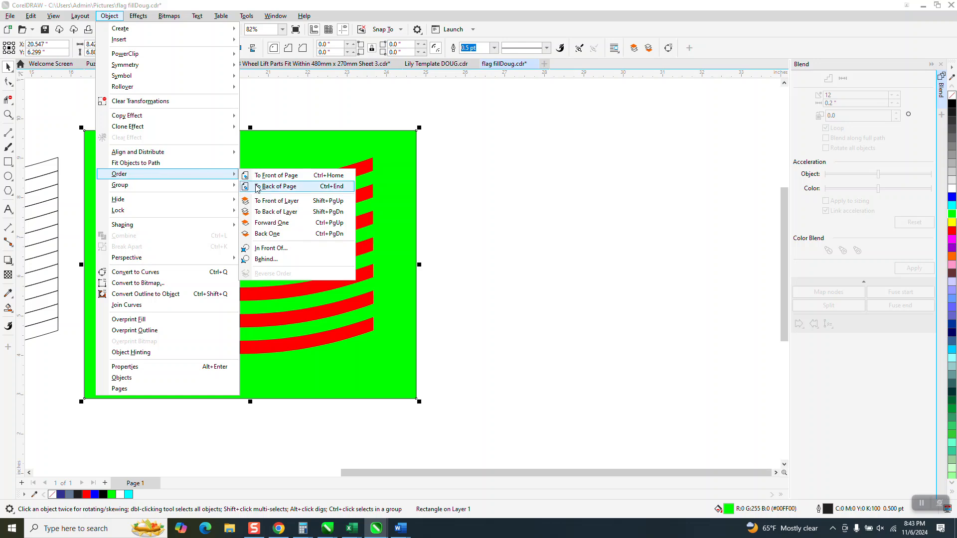
left_click(257, 187)
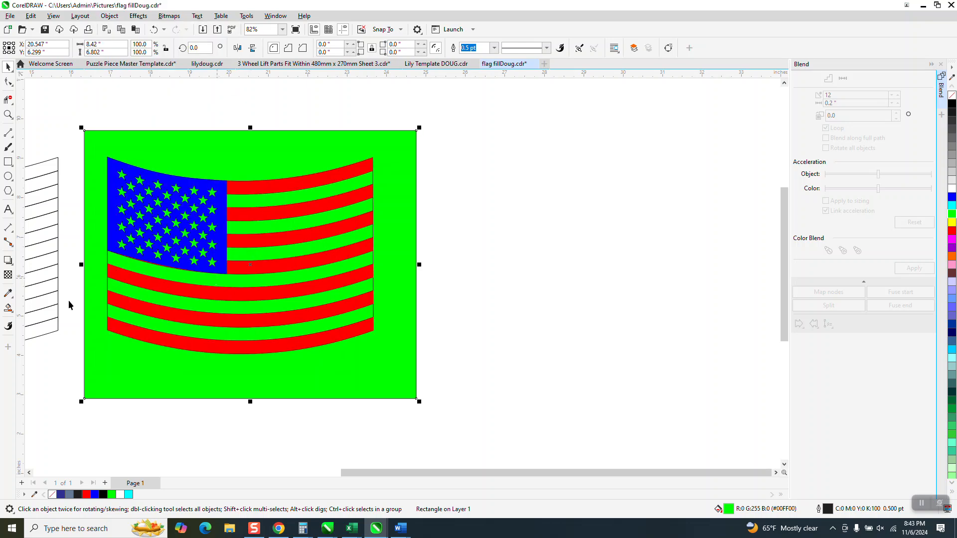
Step: Fill the six stripes between the red ones white with Smart Fill
left_click(9, 311)
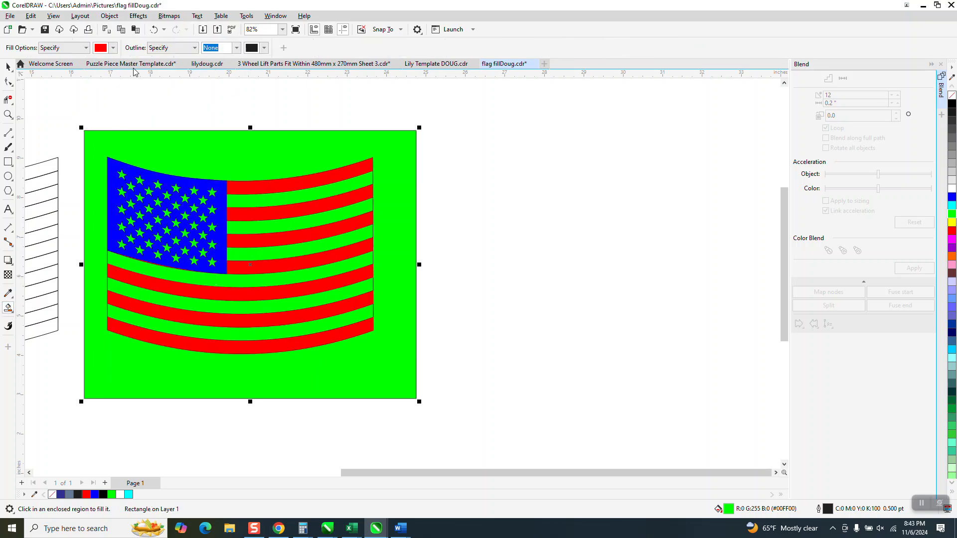
left_click(113, 48)
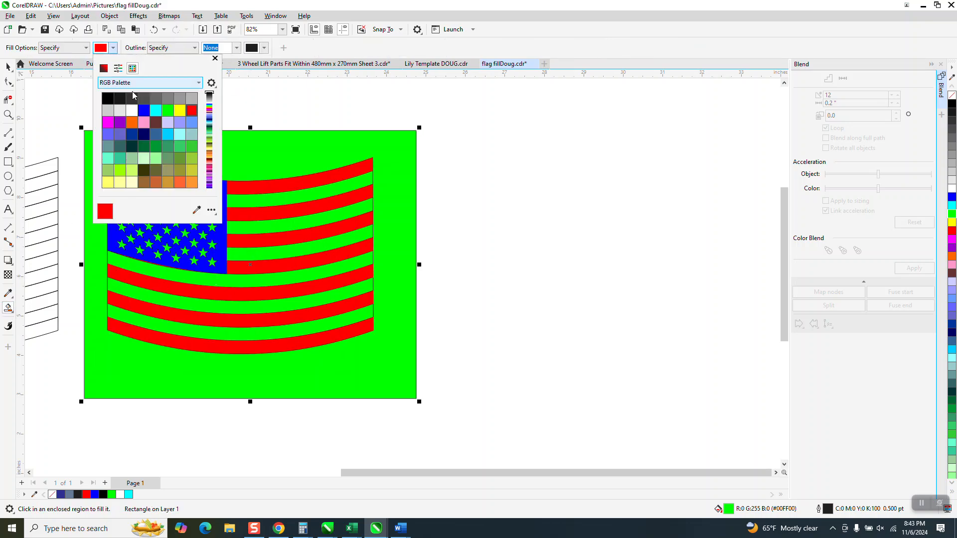
left_click(275, 198)
left_click(274, 198)
left_click(283, 225)
left_click(285, 252)
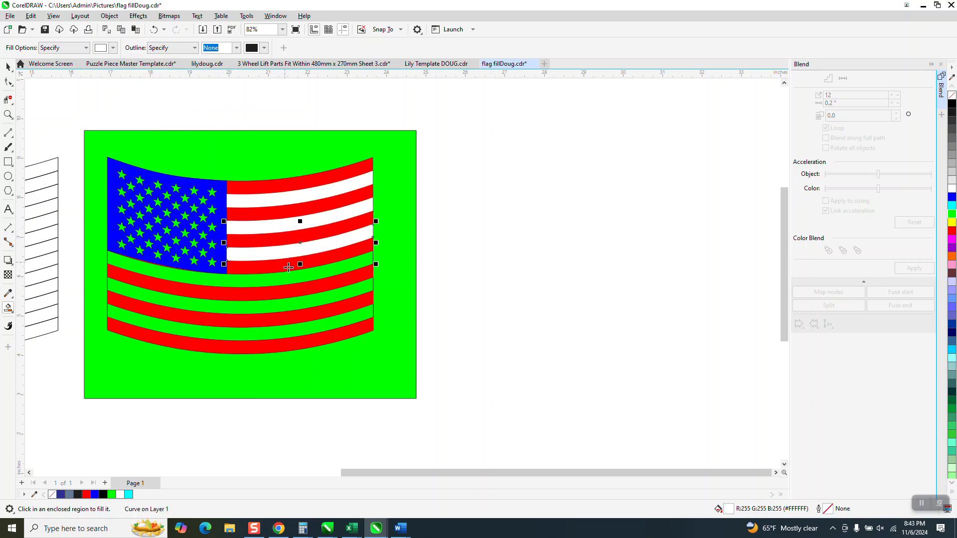
left_click(291, 278)
left_click(294, 305)
left_click(296, 322)
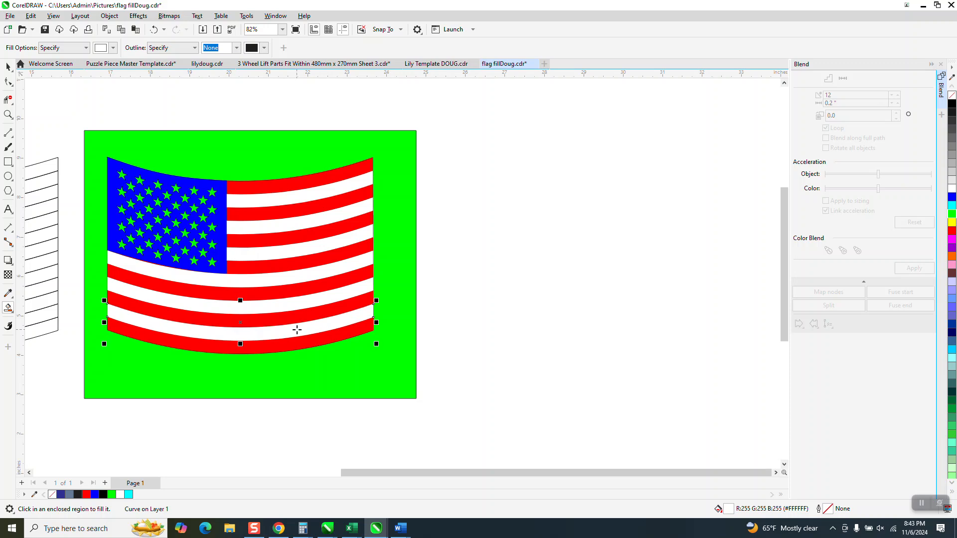
Step: Remove the outlines from all the flag pieces and move the green rectangle clear to the right of the flag
left_click(8, 67)
left_click_drag(98, 143, 384, 365)
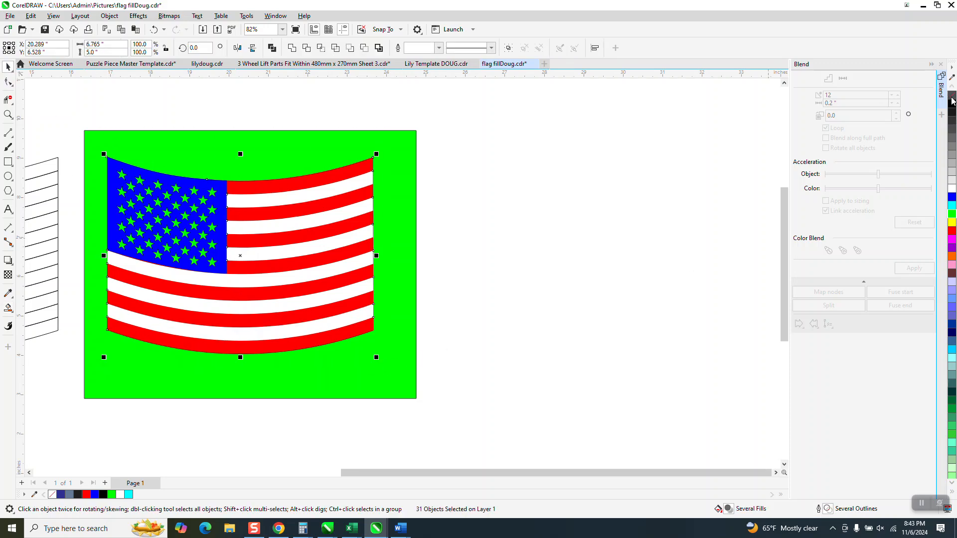
right_click(951, 99)
left_click_drag(407, 209, 669, 219)
Step: Group all the flag pieces and move the group onto the green rectangle
left_click_drag(75, 140, 399, 372)
key("ctrl+g")
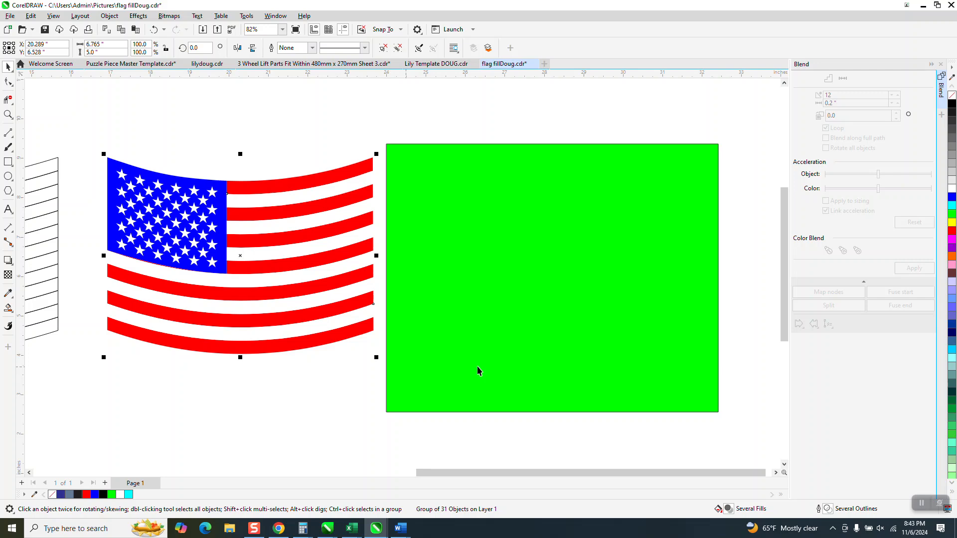
left_click_drag(257, 263, 551, 273)
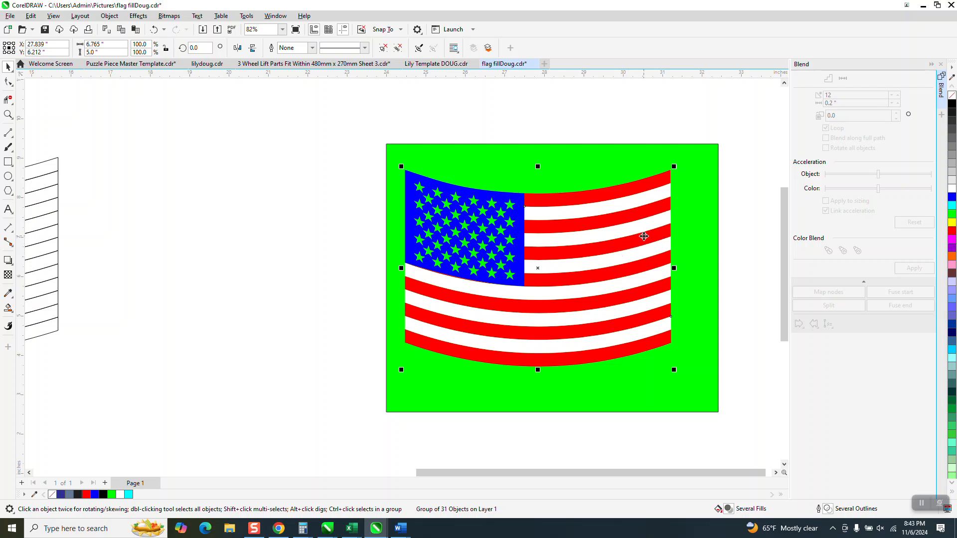
Step: Clear the rectangle's fill and fill the area between it and the flag bright green with Smart Fill
left_click(631, 162)
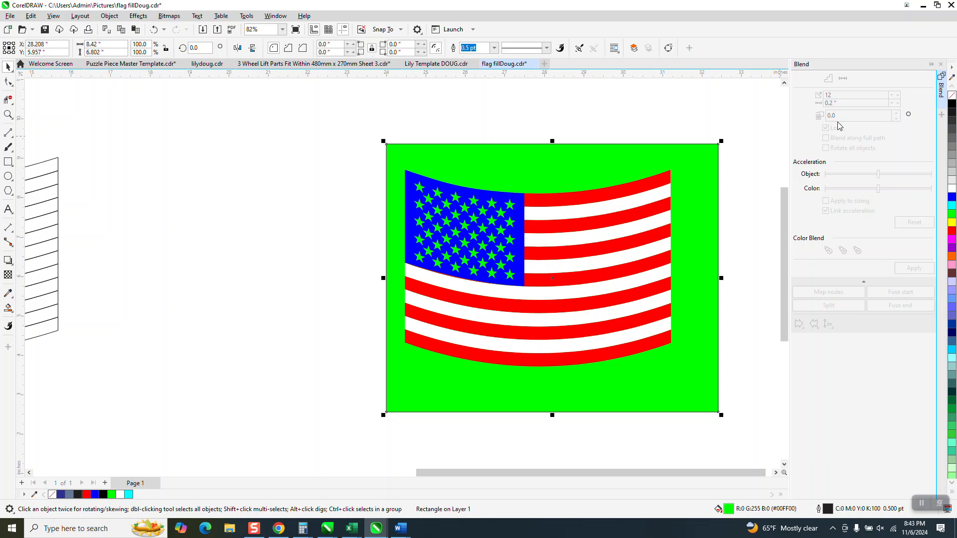
left_click(952, 96)
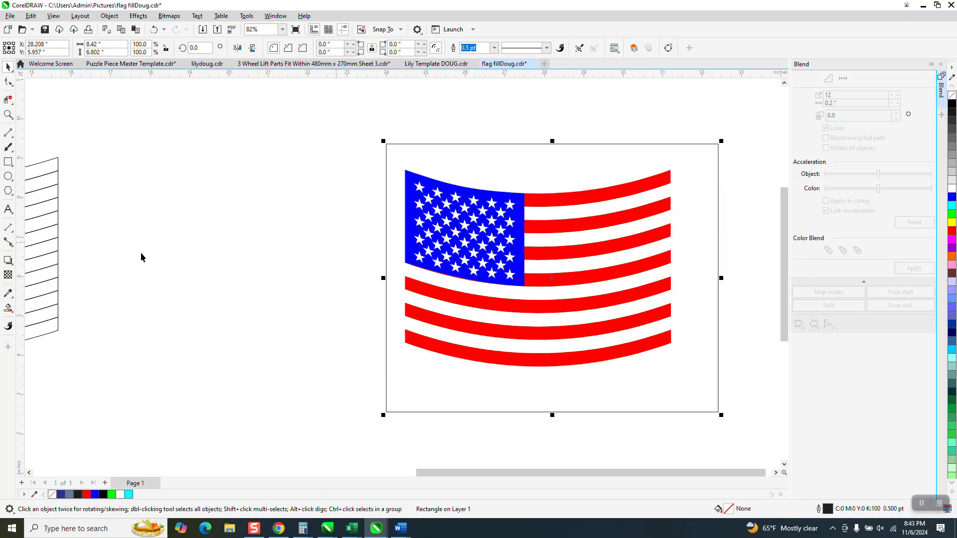
left_click(8, 309)
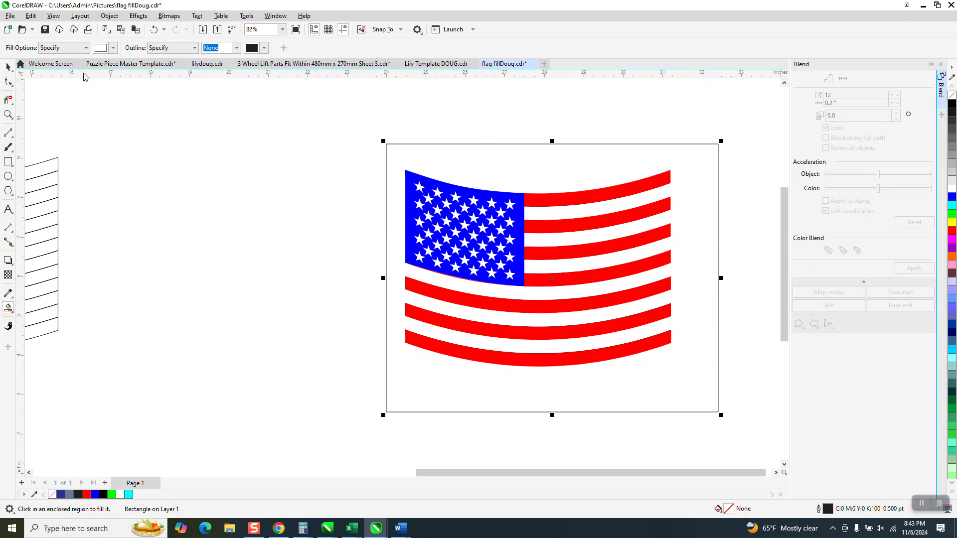
left_click(113, 47)
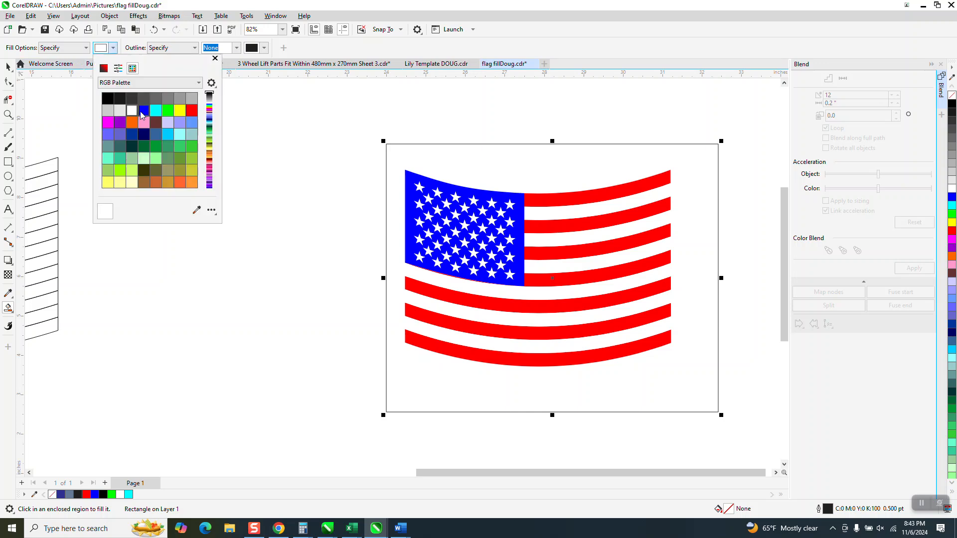
left_click(167, 110)
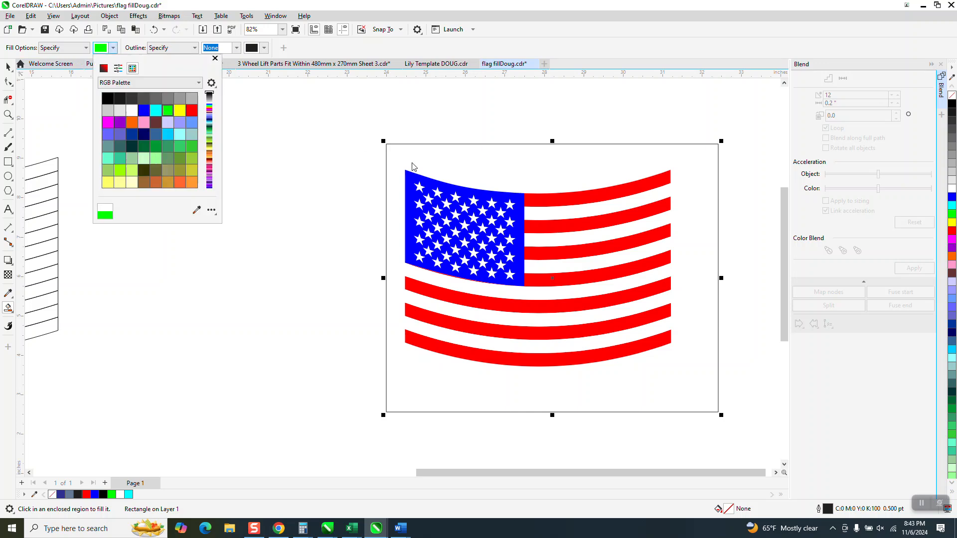
left_click(442, 159)
Step: Nudge the green surround 8 inches left and smart-fill its flag-shaped opening green, nudging that piece 8 inches down
scroll(442, 159, "down", 2)
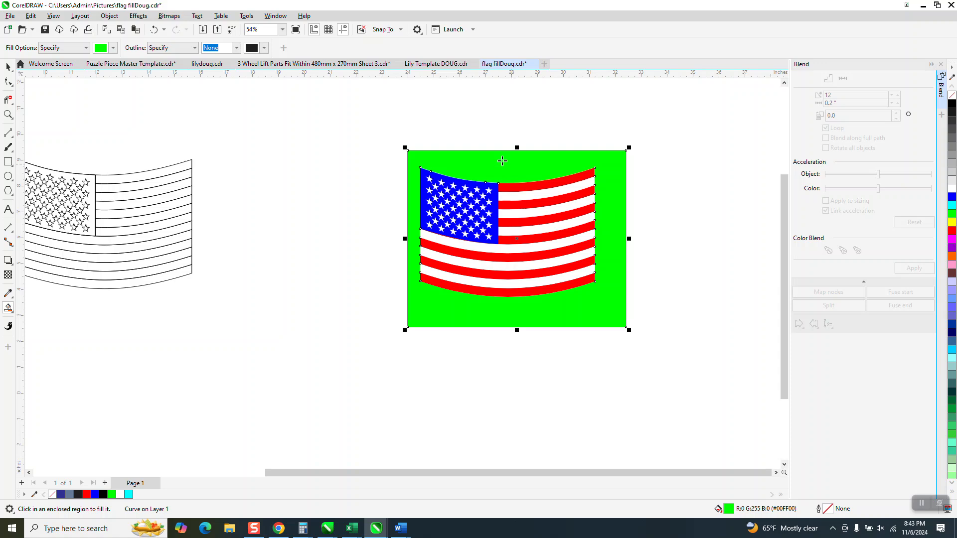
key("Left")
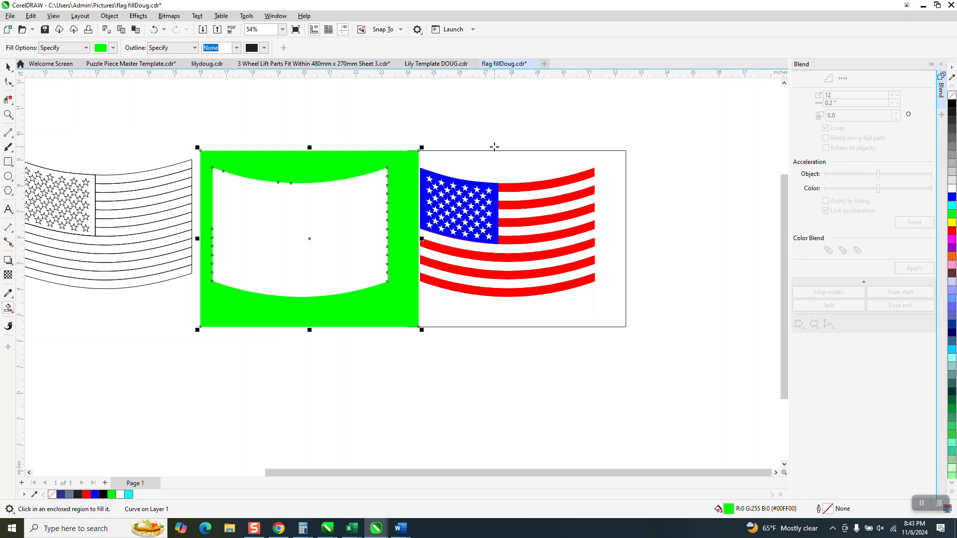
left_click(367, 242)
key("Down")
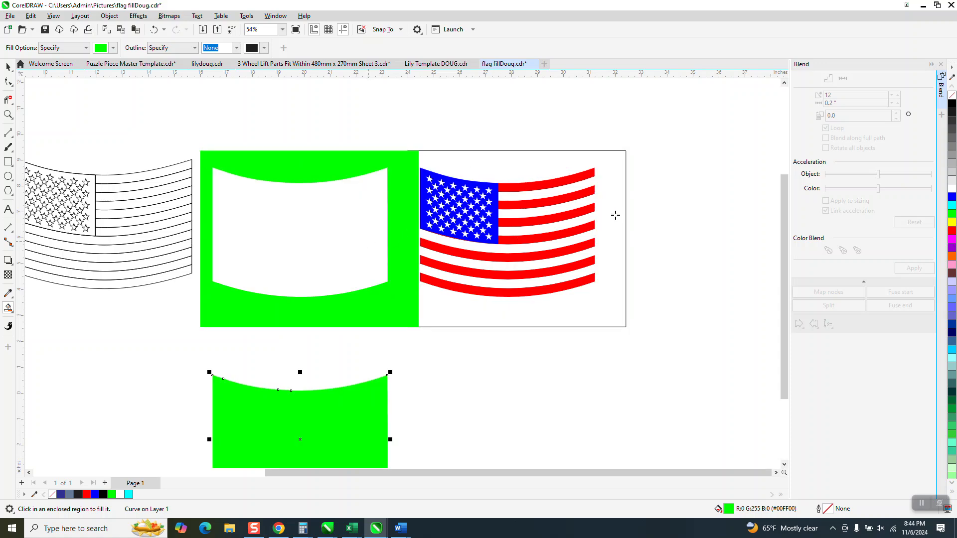
Step: Remove the lower flag-shaped piece's fill, give it a black outline, and nudge it 8 inches right and 8 inches up onto the flag
left_click(952, 95)
right_click(953, 103)
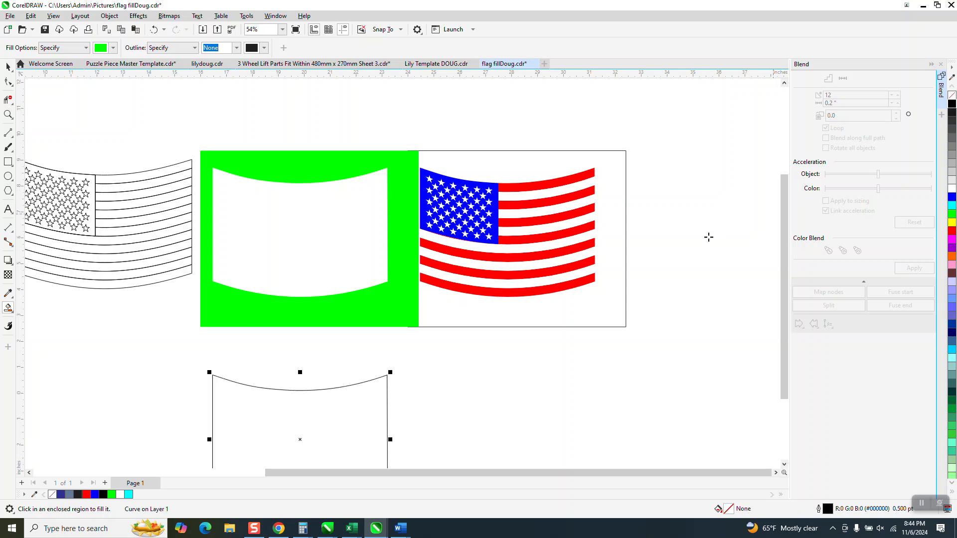
key("Right")
key("Up")
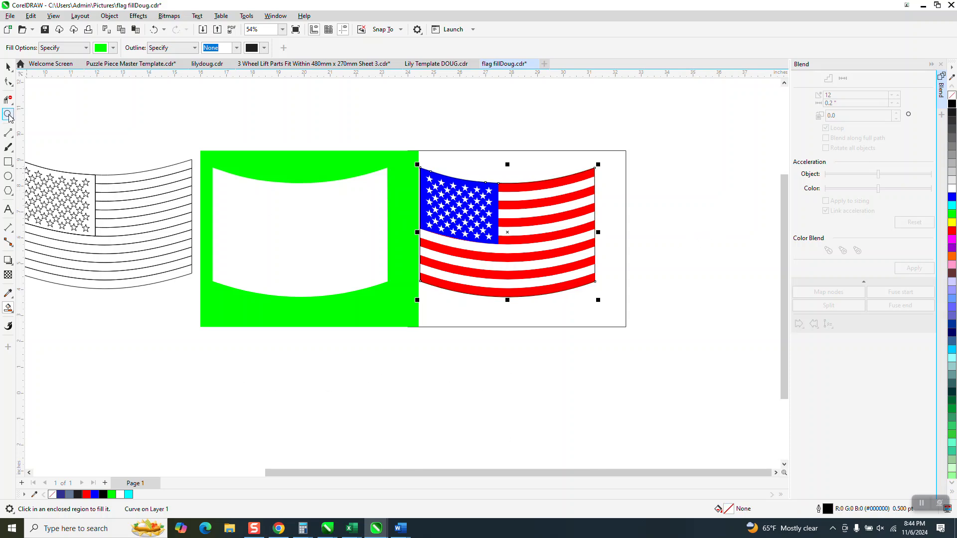
Step: Change the outline colour of the contour curve around the coloured flag to red
left_click(8, 115)
left_click_drag(437, 166, 623, 298)
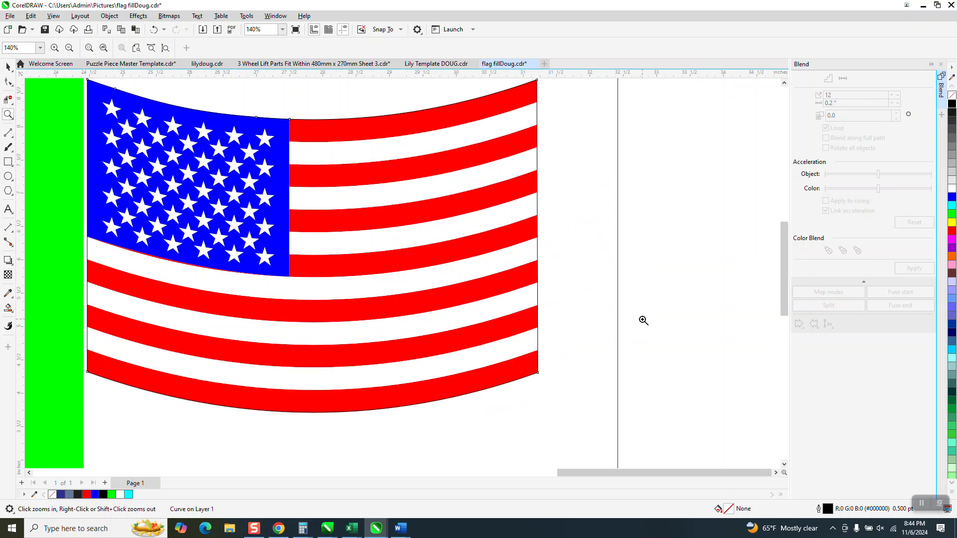
left_click(8, 67)
key("space")
right_click(952, 232)
scroll(630, 242, "down", 1)
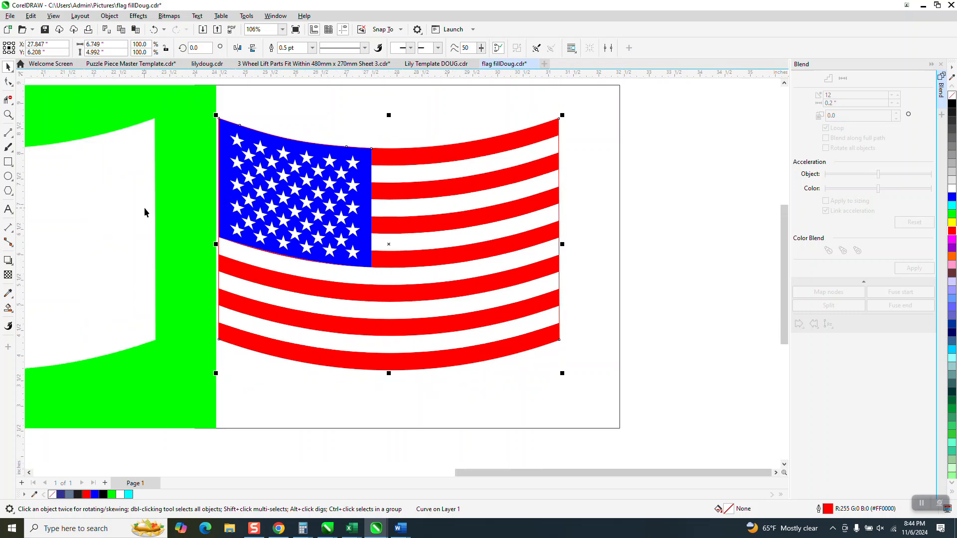
Step: Delete the green surround and the empty rectangle around the coloured flag, leaving the flag with its contour framed in view
scroll(145, 207, "down", 1)
left_click(159, 202)
key("Delete")
scroll(261, 250, "down", 3)
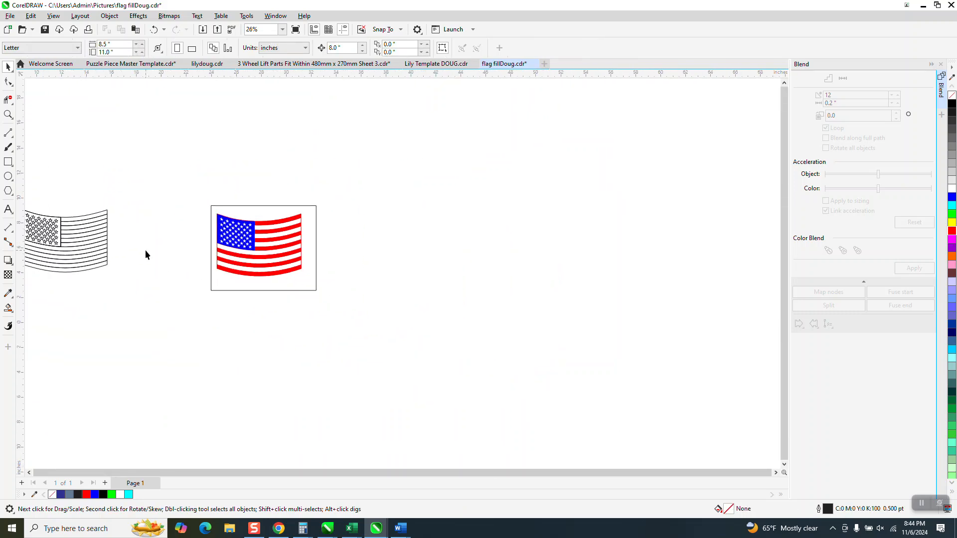
left_click(249, 205)
key("Delete")
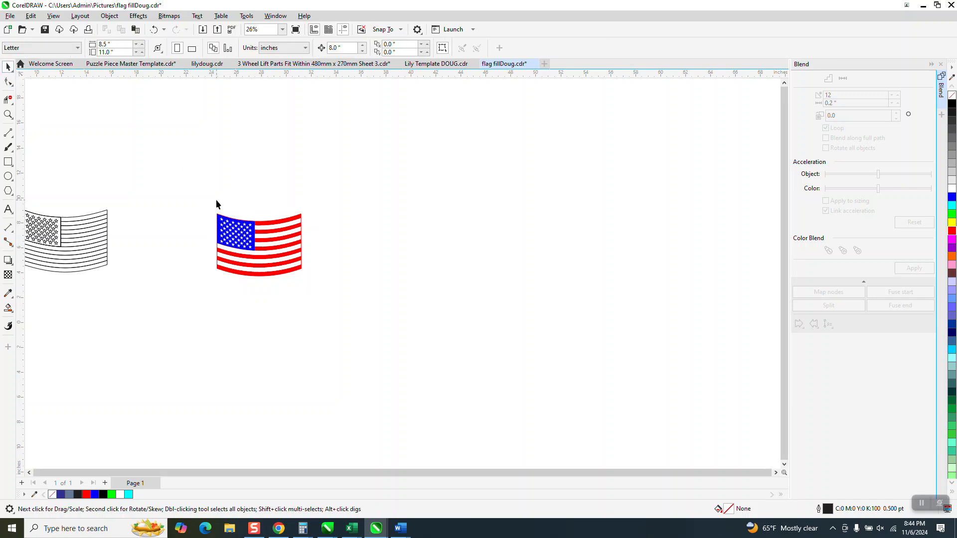
key("z")
left_click_drag(180, 205, 374, 298)
scroll(372, 293, "down", 3)
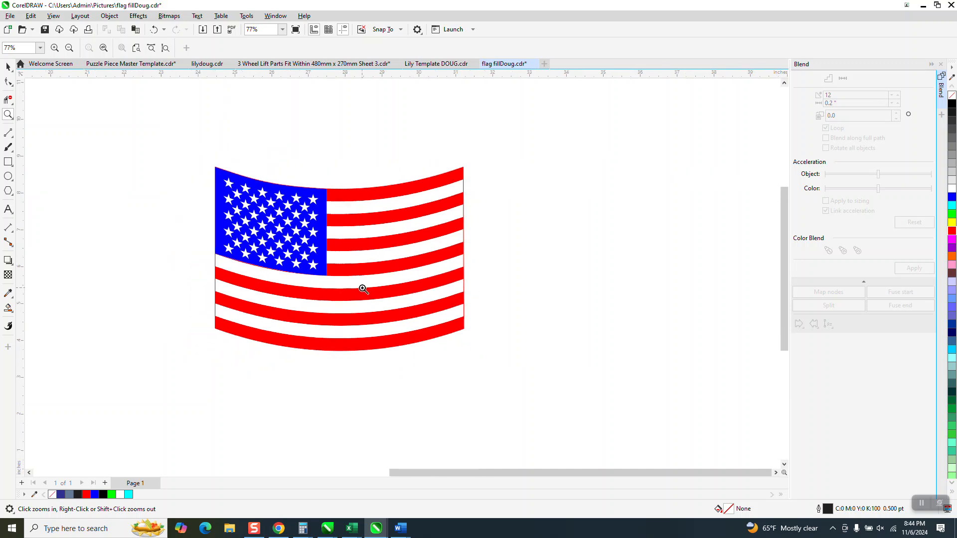